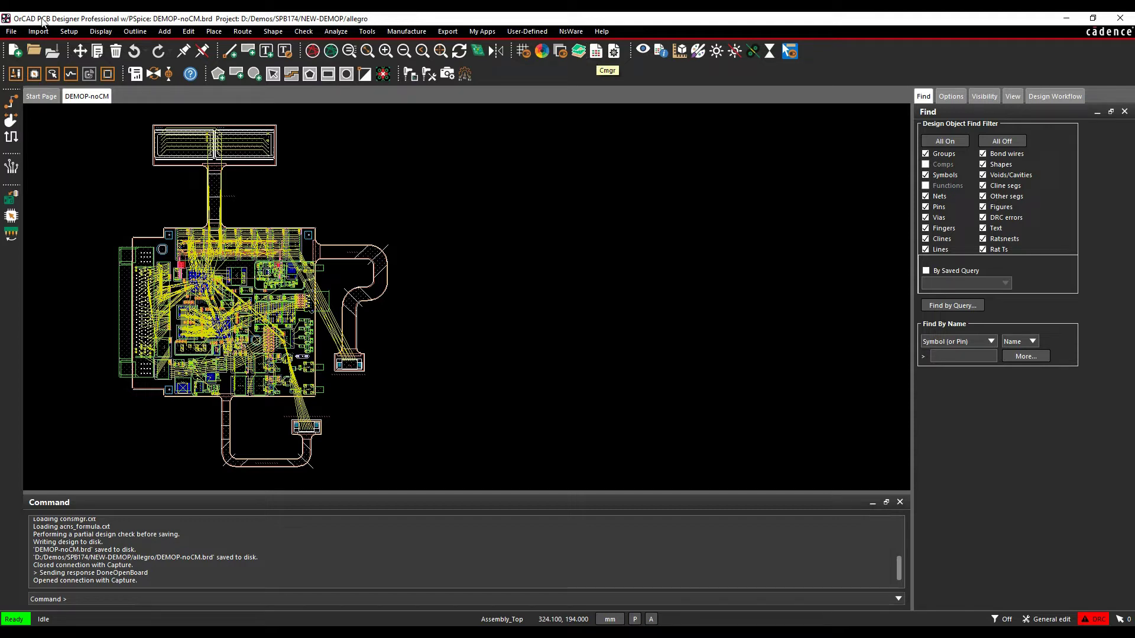
# Launch Allegro Constraint Manager via Setup > Constraints for the DEMOP-noCM board
pyautogui.click(68, 32)
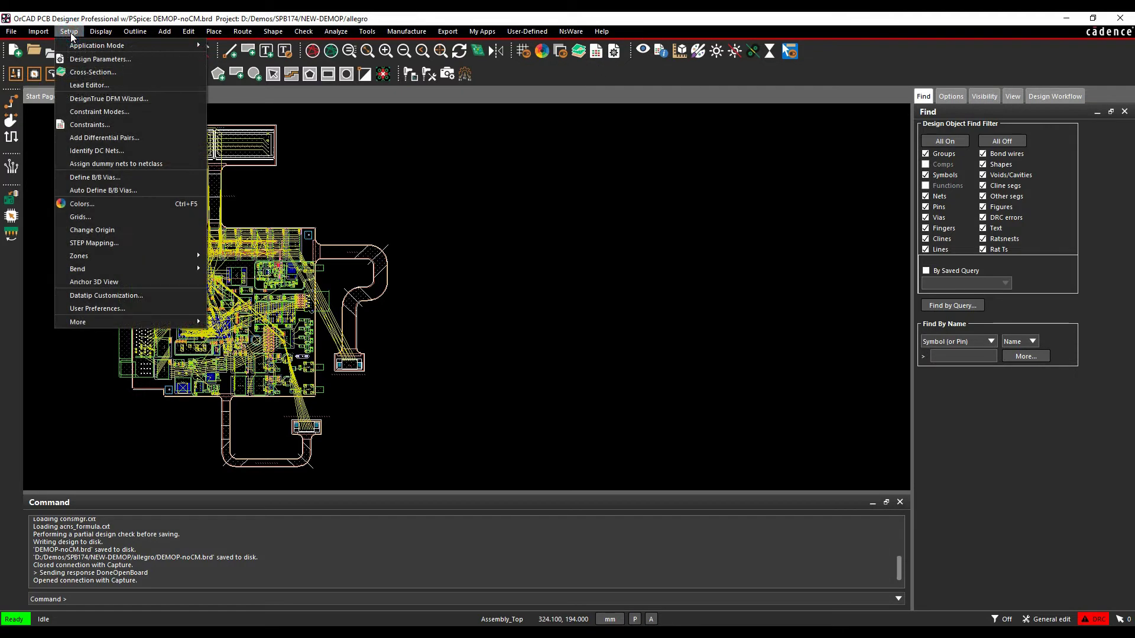
pyautogui.click(122, 126)
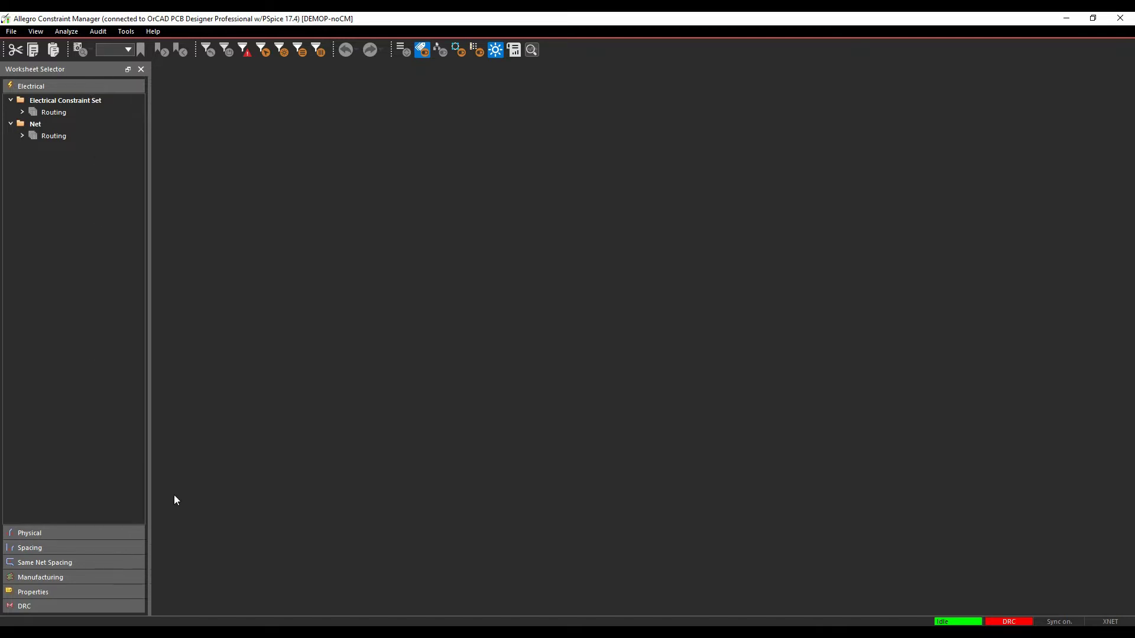
# Browse the Physical CSet, Net and Region worksheets, ending on Physical Constraint Set All Layers
pyautogui.click(80, 535)
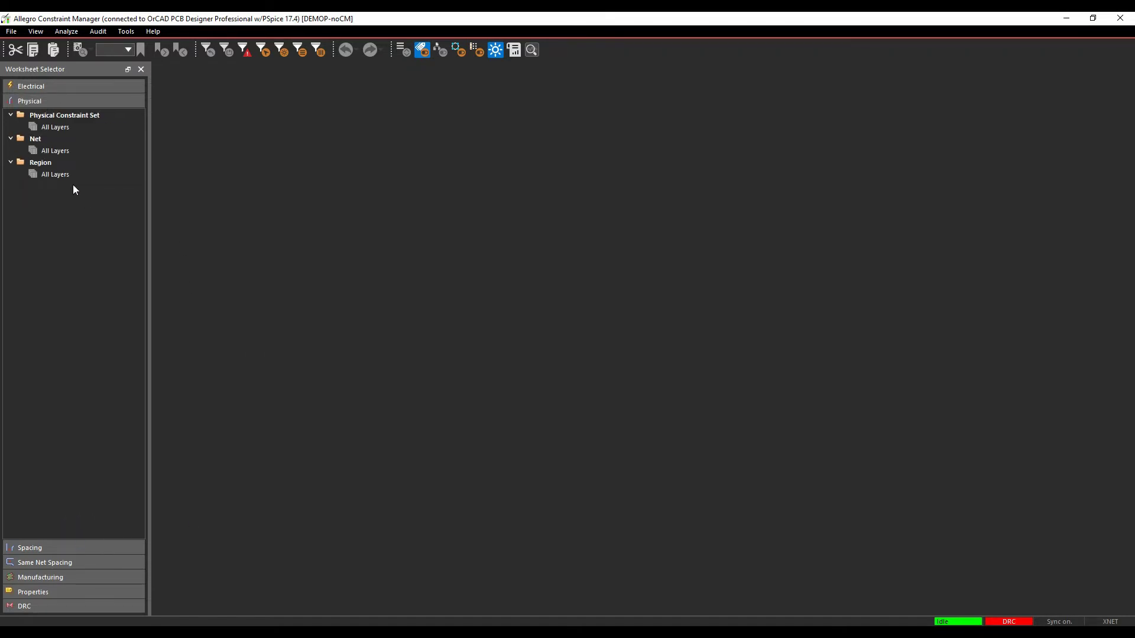
pyautogui.click(58, 128)
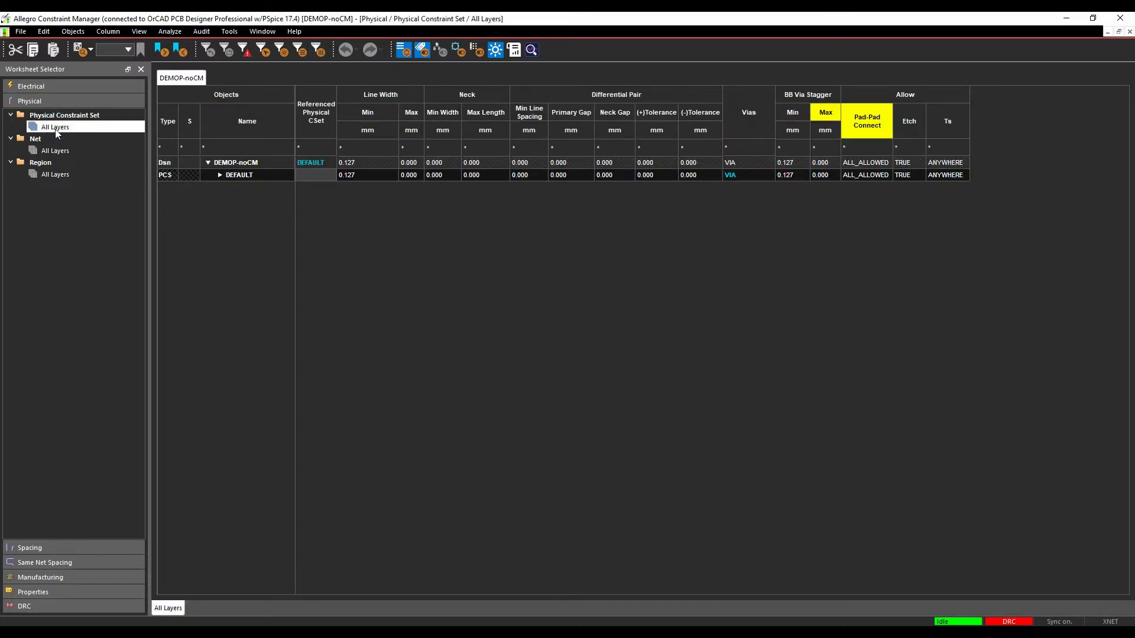
pyautogui.click(236, 179)
pyautogui.click(58, 152)
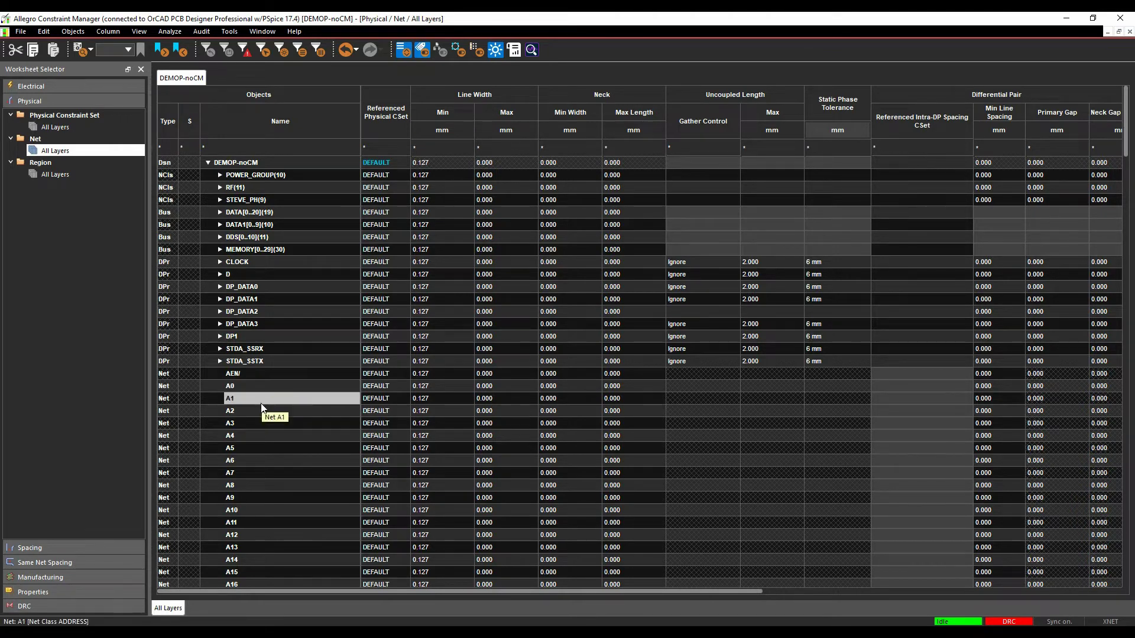
pyautogui.click(54, 175)
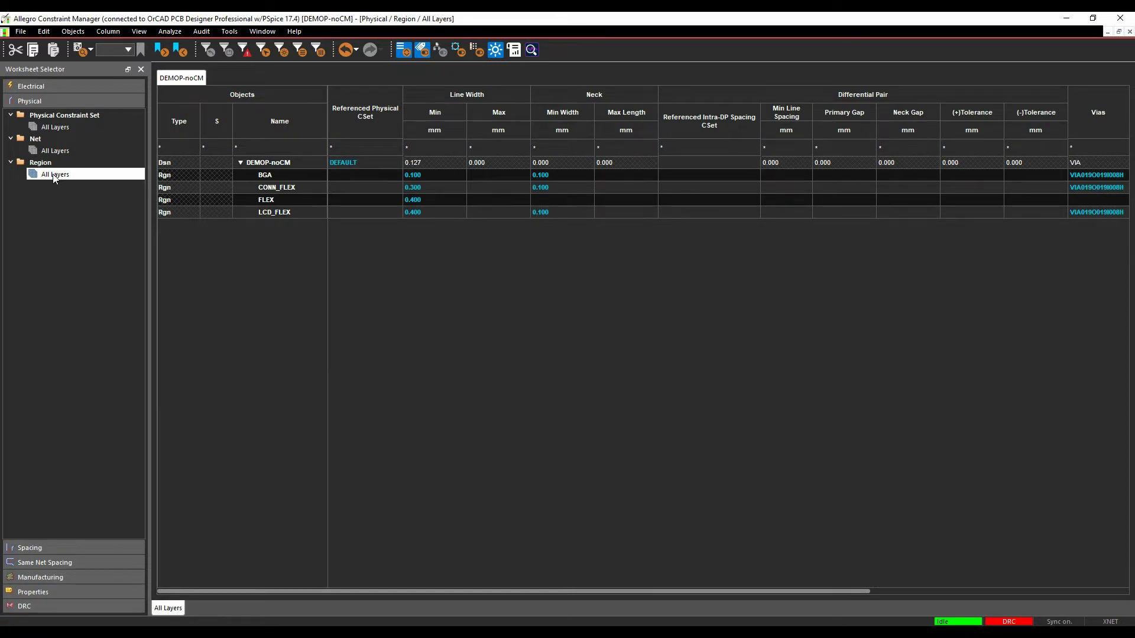
pyautogui.click(160, 212)
pyautogui.click(78, 127)
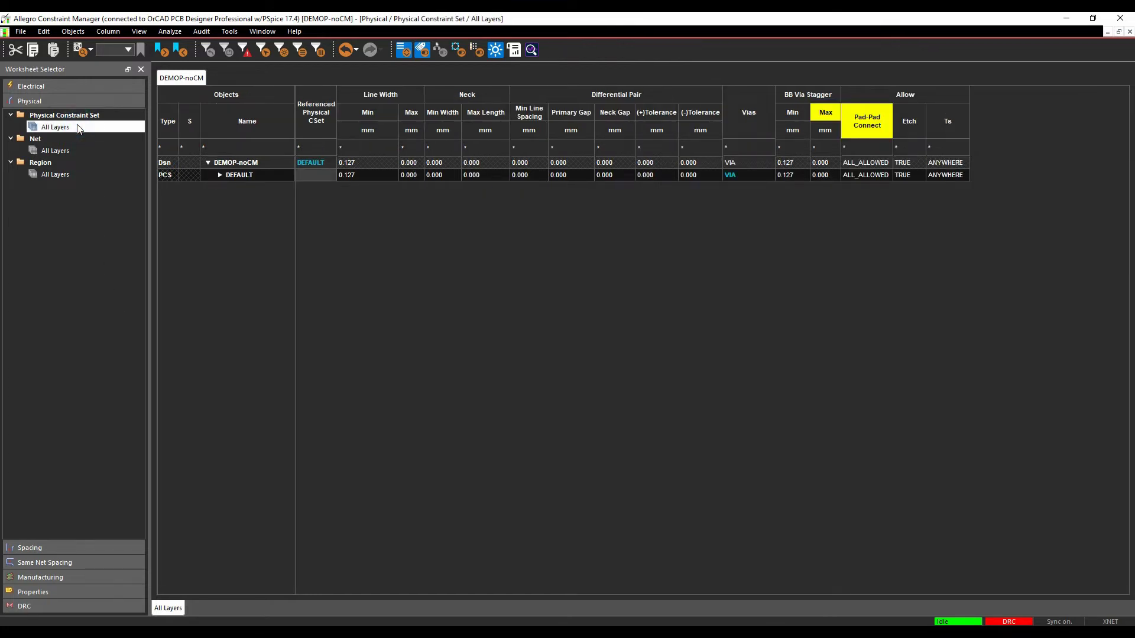
pyautogui.click(227, 177)
pyautogui.click(219, 175)
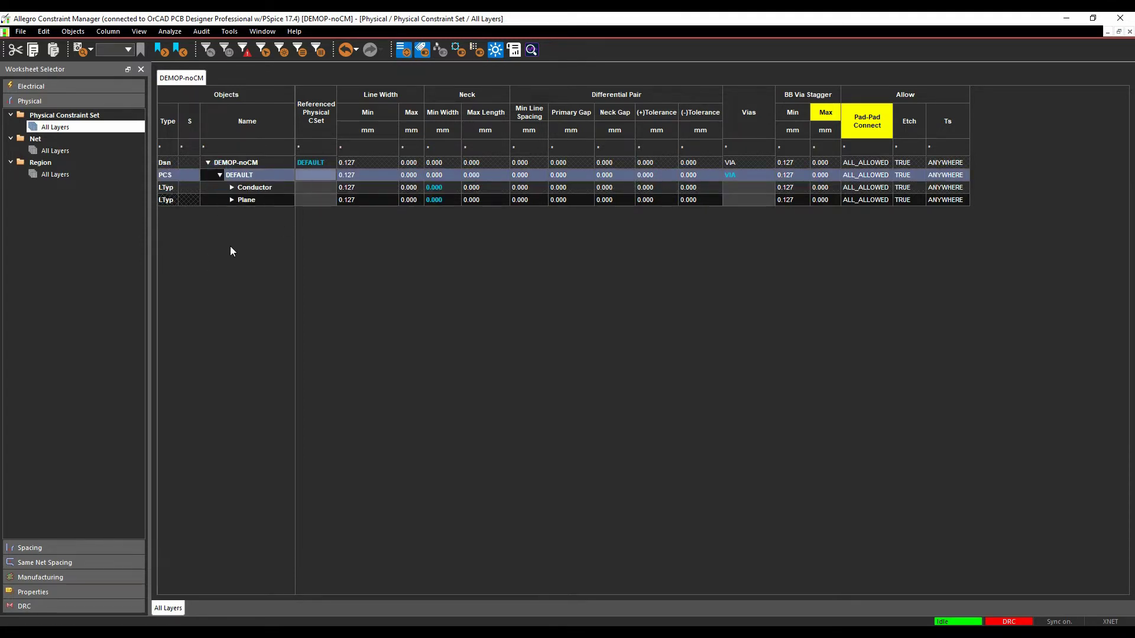
pyautogui.click(231, 188)
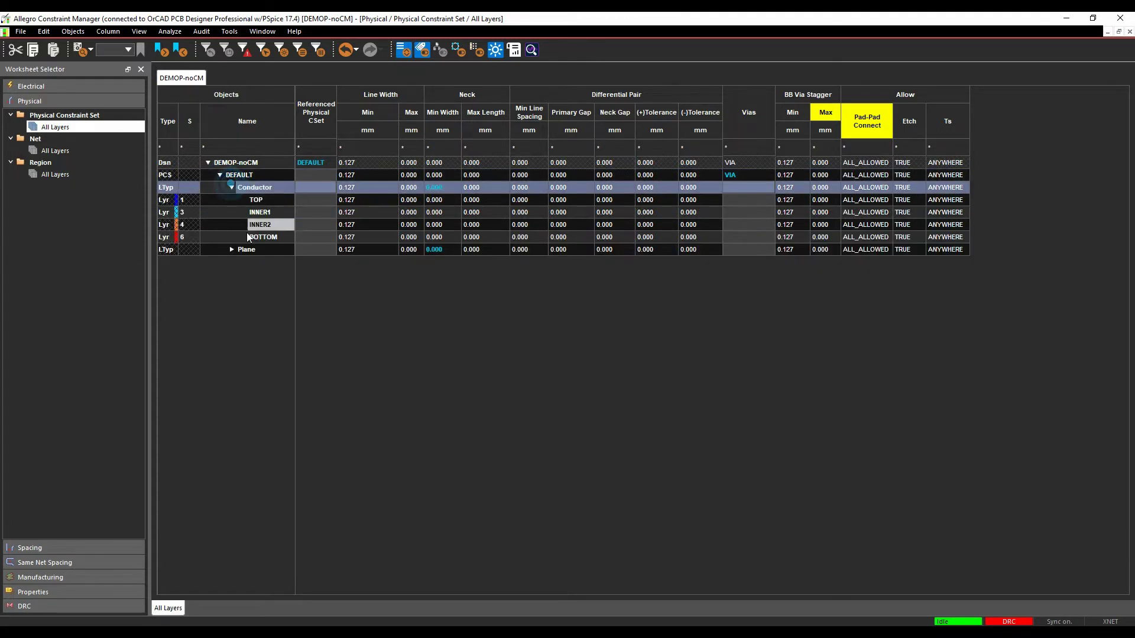
pyautogui.click(231, 250)
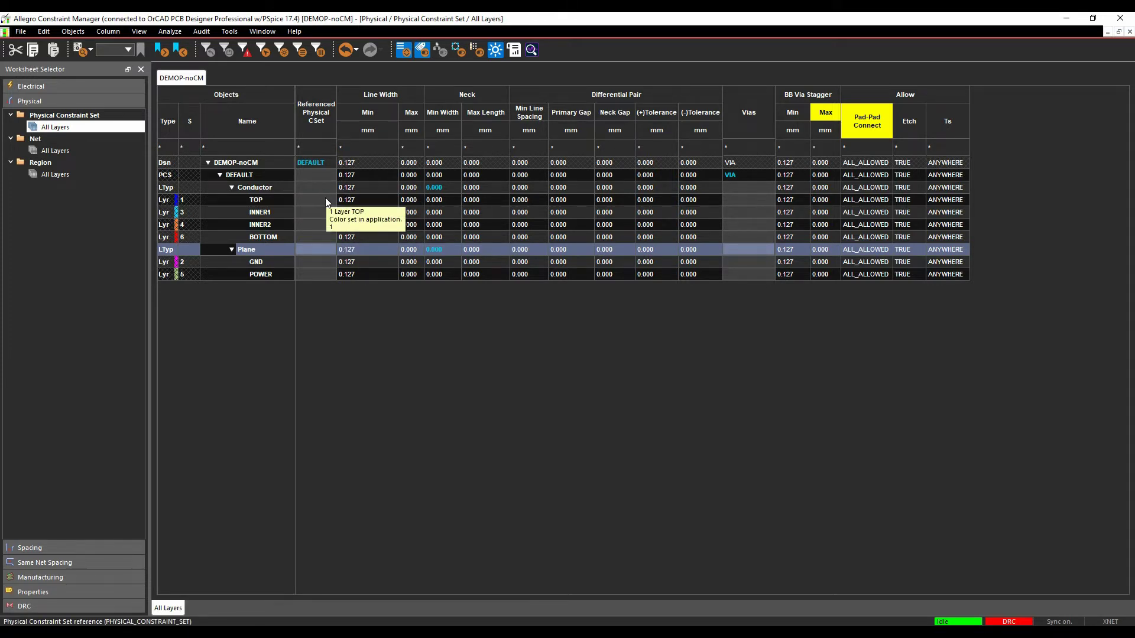
pyautogui.click(231, 187)
pyautogui.click(231, 199)
pyautogui.click(220, 175)
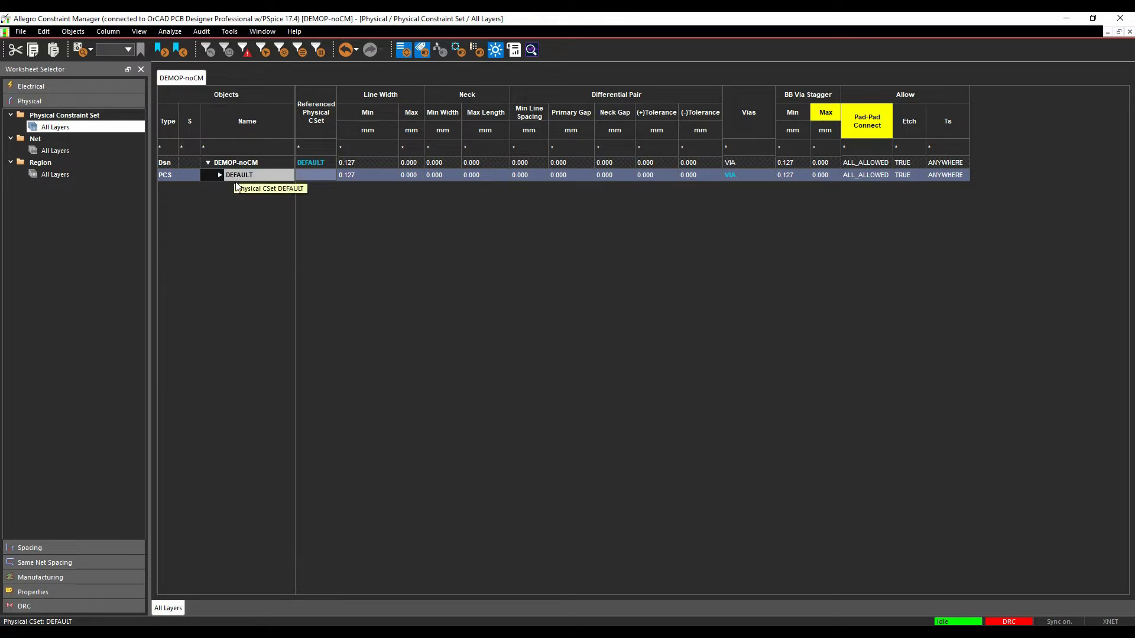
# Set DEFAULT's Line Width Min to 0.2, Neck Min Width 0.15 and Neck Max Length 12
pyautogui.click(378, 172)
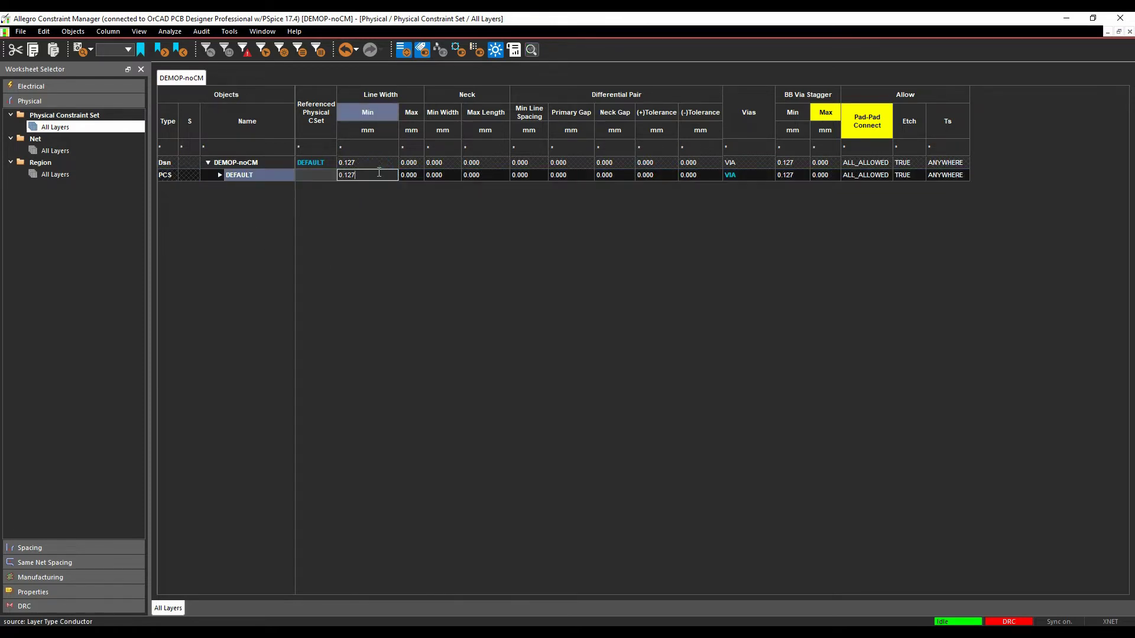
pyautogui.press('BackSpace')
pyautogui.press('BackSpace')
pyautogui.press('BackSpace')
pyautogui.press('BackSpace')
pyautogui.write('0.2')
pyautogui.press('Tab')
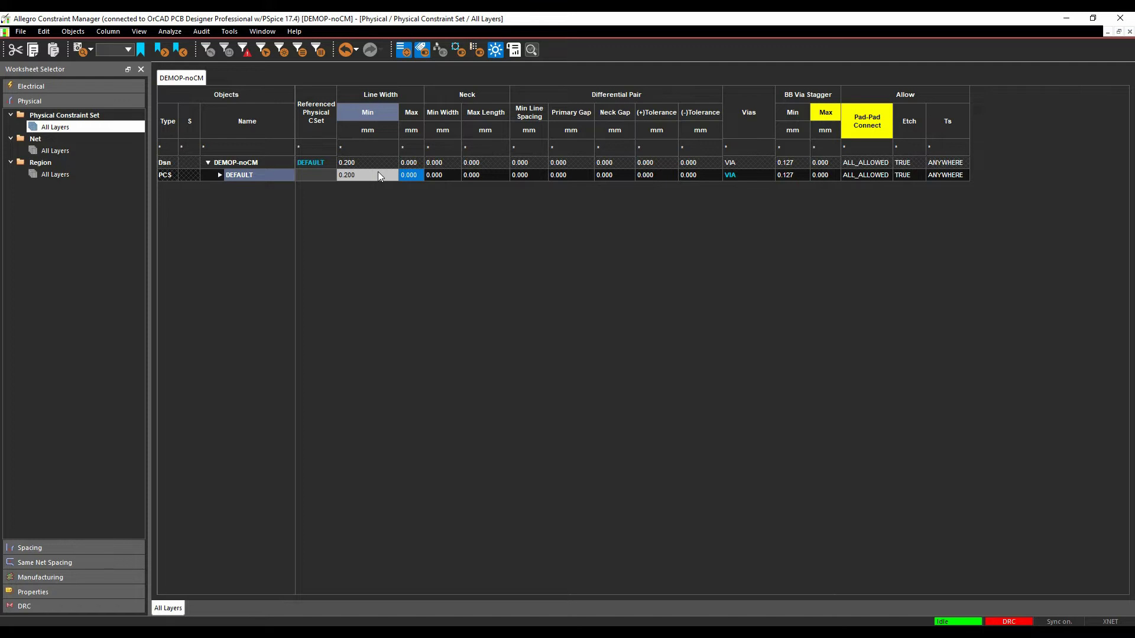
pyautogui.press('Right')
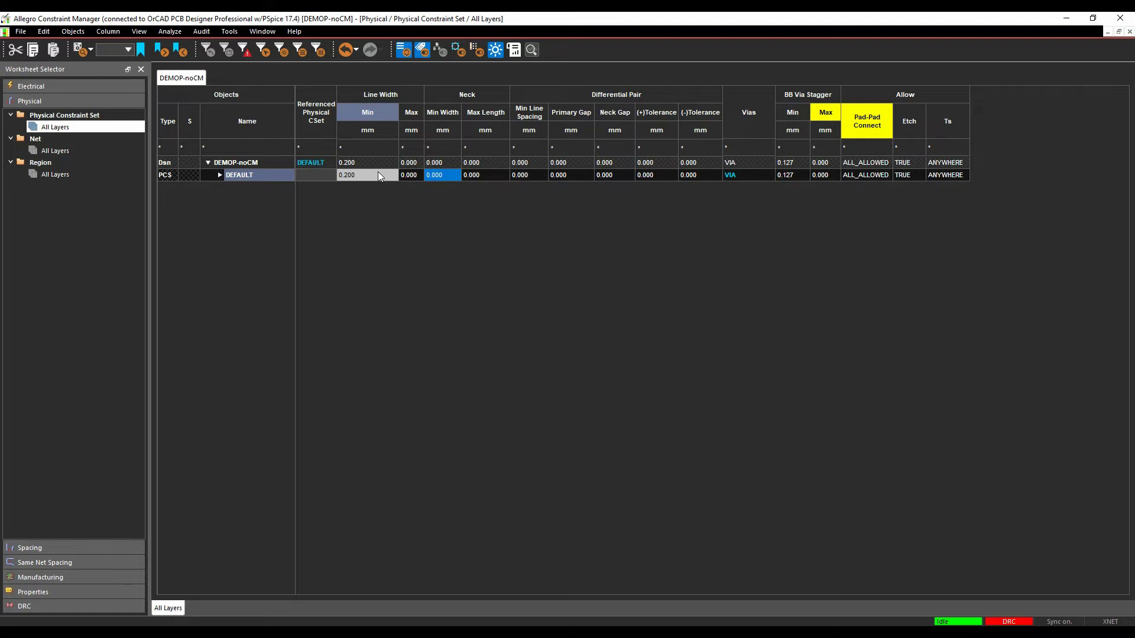
pyautogui.write('0.15')
pyautogui.press('Tab')
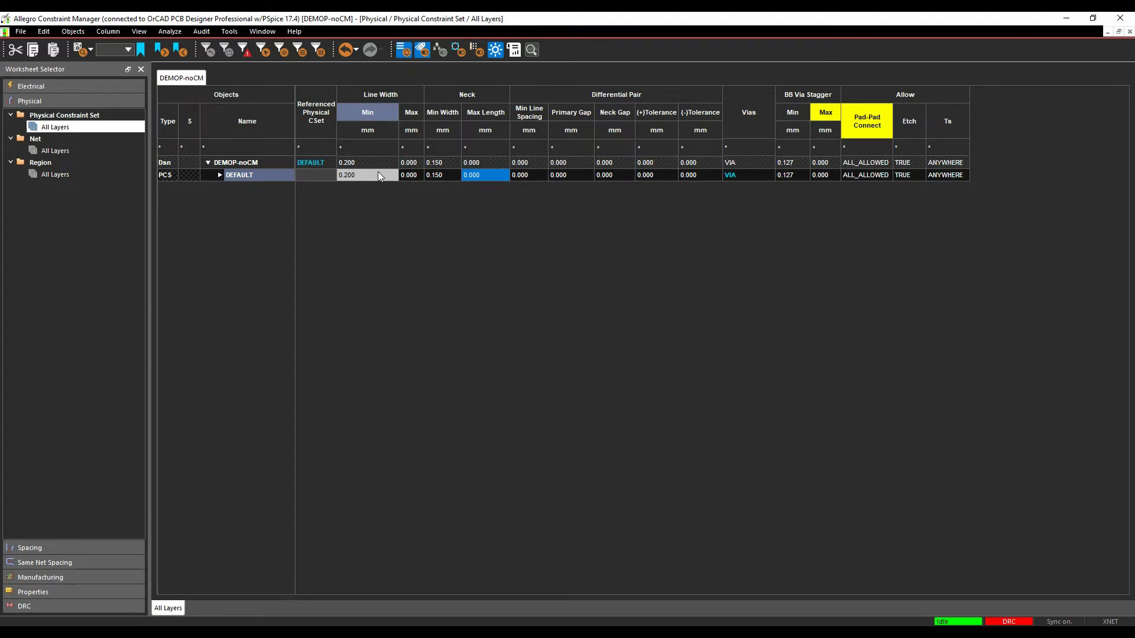
pyautogui.write('12')
pyautogui.press('Tab')
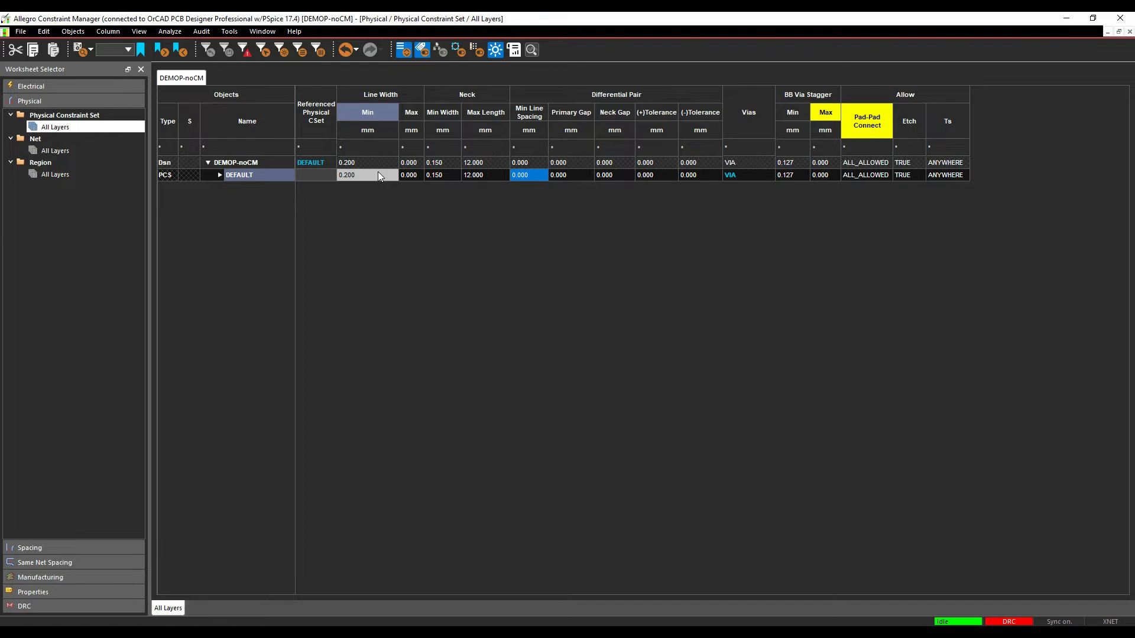
pyautogui.press('Right')
pyautogui.press('Right')
pyautogui.press('Right')
pyautogui.press('Right')
pyautogui.press('Right')
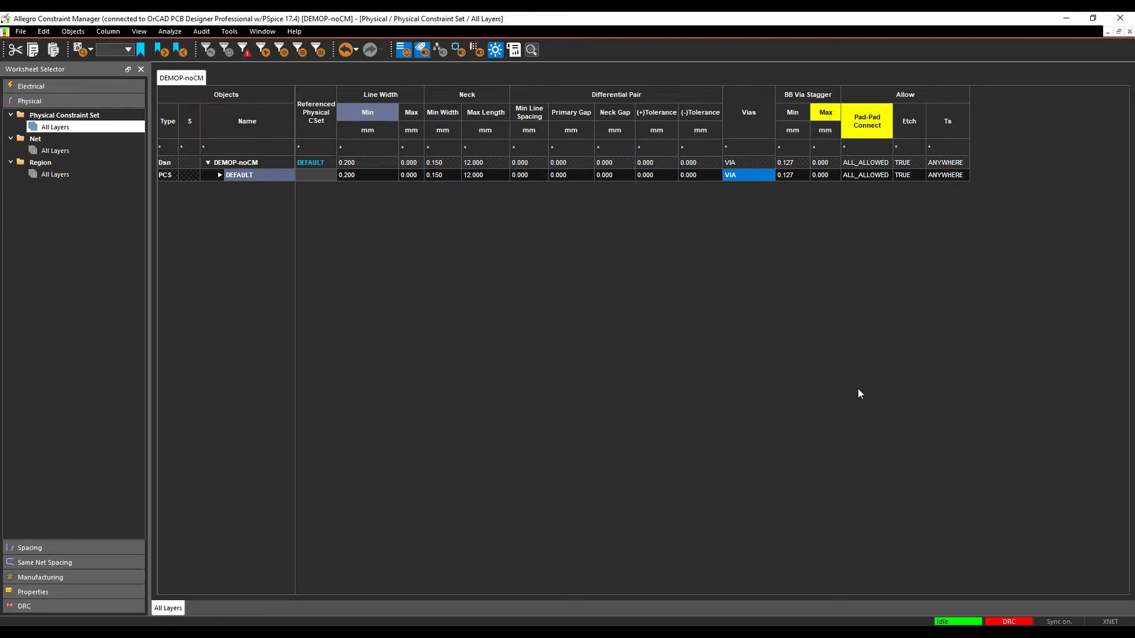
# Open DEFAULT's Edit Via List and filter the library vias by 'via'
pyautogui.click(745, 177)
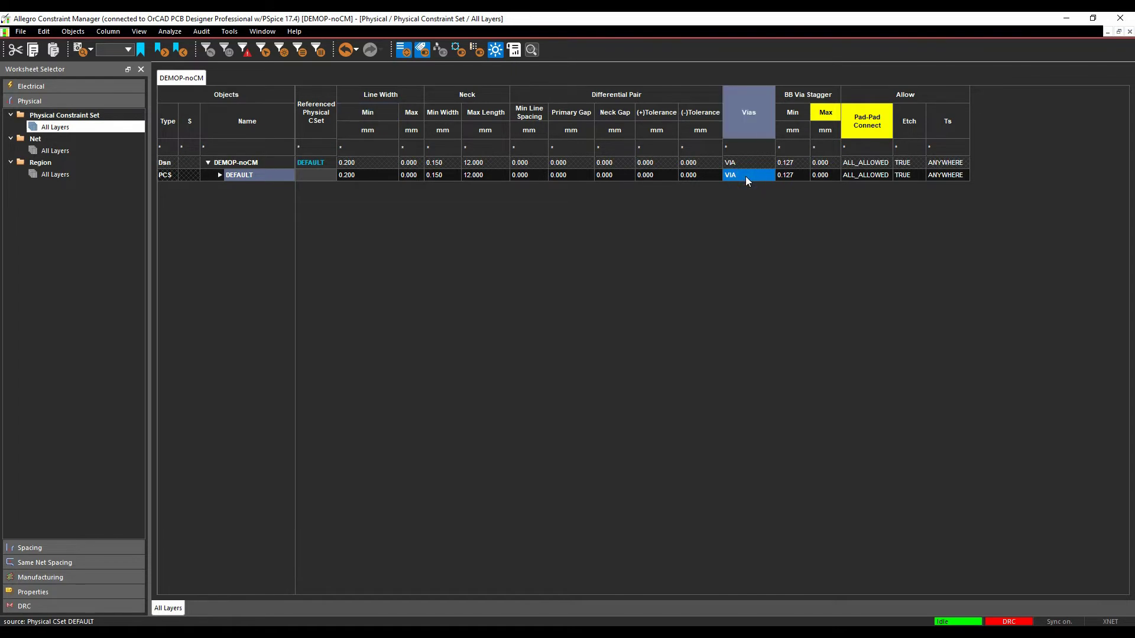
pyautogui.click(746, 176)
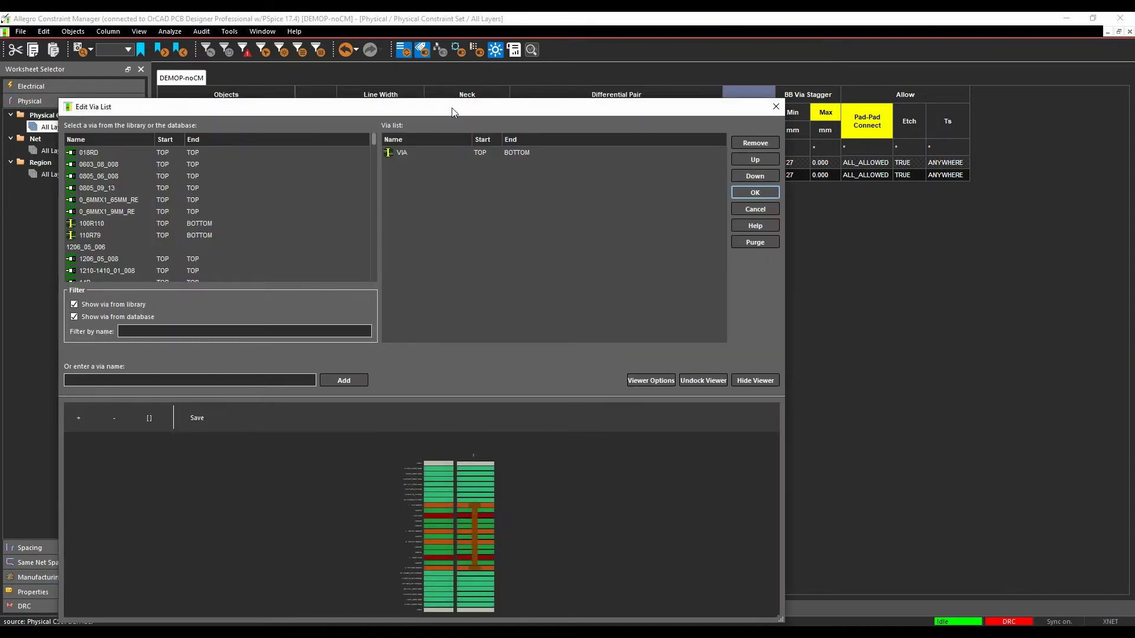
pyautogui.moveTo(460, 105); pyautogui.dragTo(493, 71)
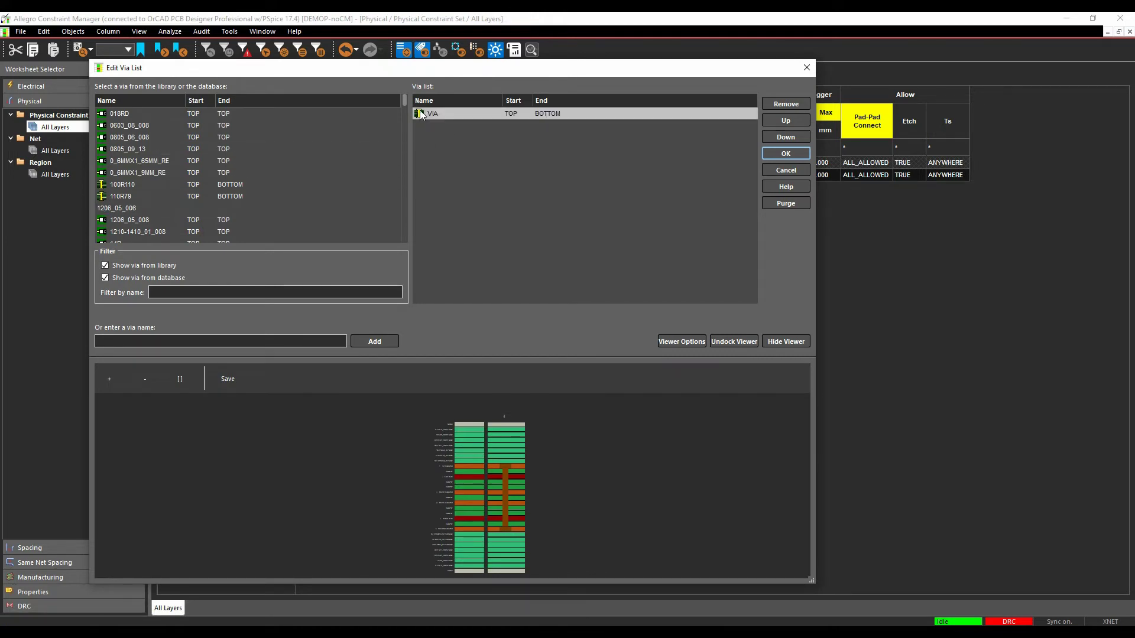
pyautogui.moveTo(404, 102)
pyautogui.mouseDown()
pyautogui.moveTo(411, 237)
pyautogui.moveTo(418, 97)
pyautogui.mouseUp()
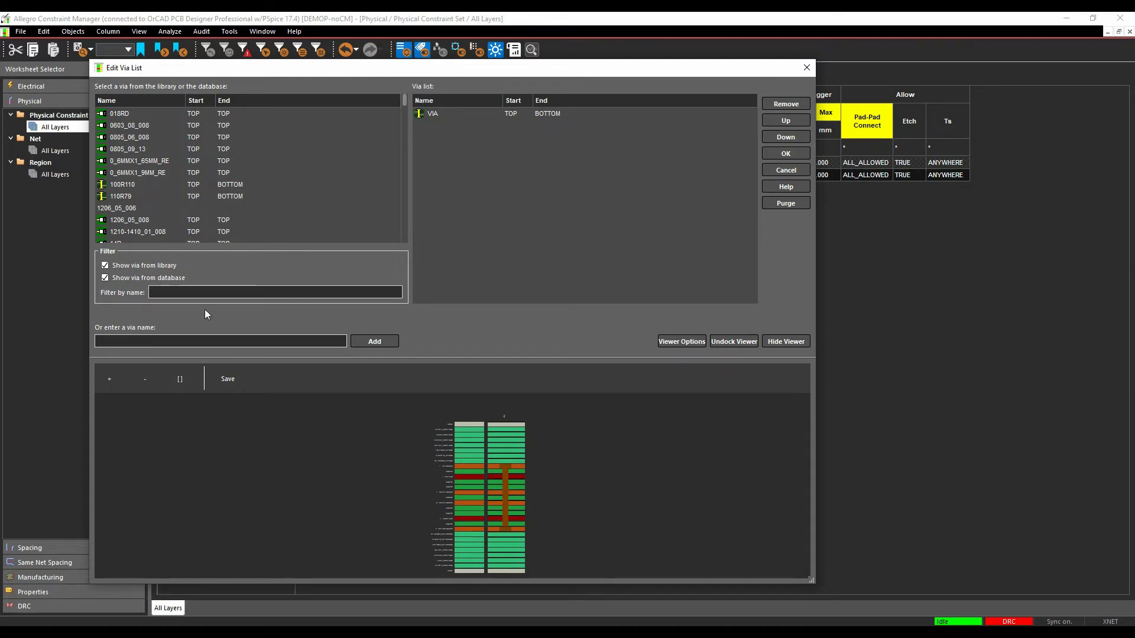
pyautogui.click(165, 292)
pyautogui.write('via')
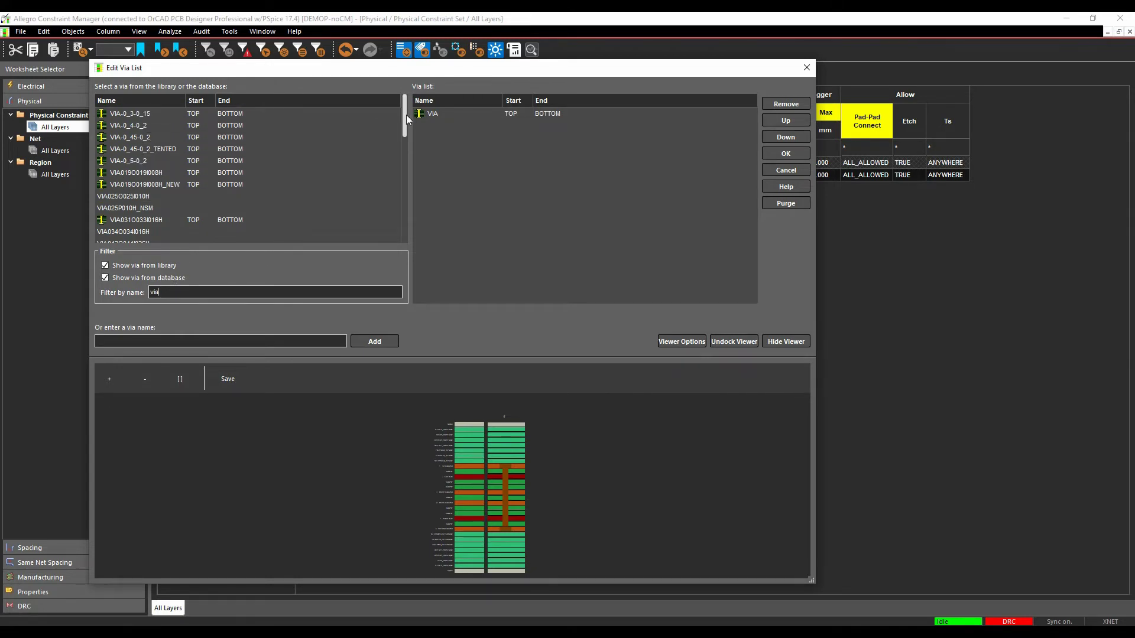
pyautogui.moveTo(406, 115)
pyautogui.mouseDown()
pyautogui.moveTo(405, 147)
pyautogui.moveTo(404, 113)
pyautogui.mouseUp()
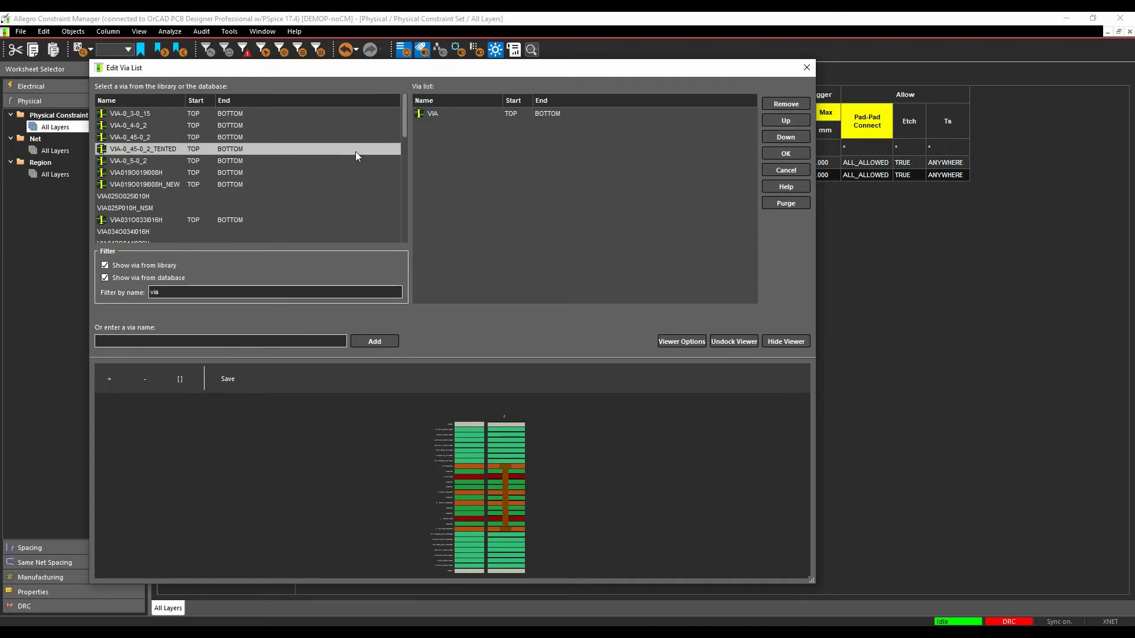
# Add VIA-0_5-0_2 and VIA-0_3-0_15 to the via list and remove the plain VIA
pyautogui.doubleClick(155, 160)
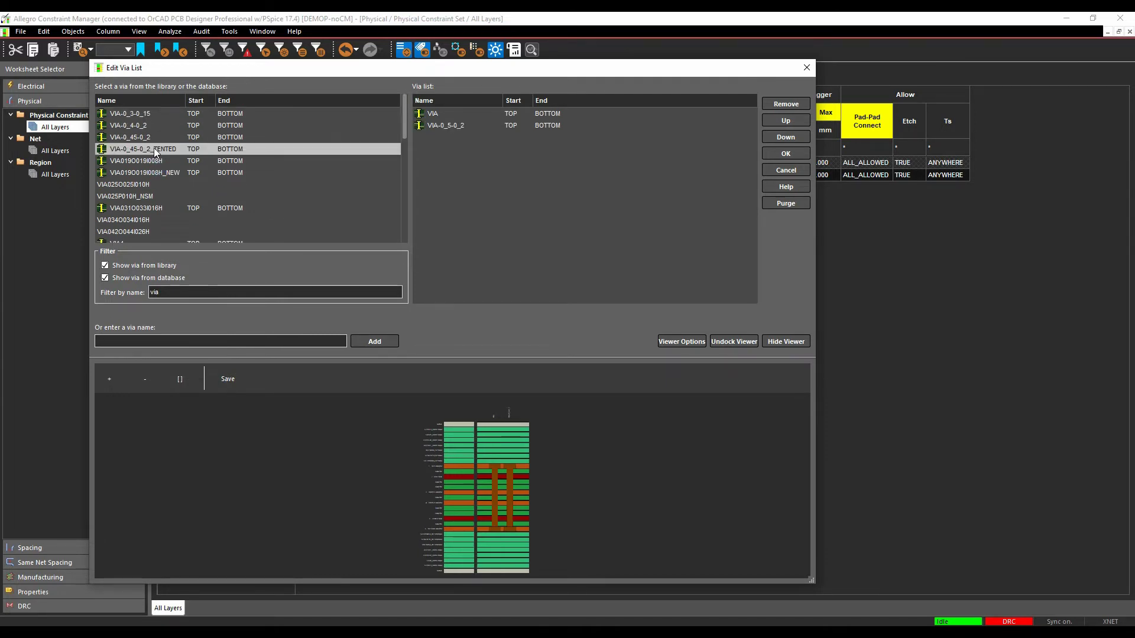
pyautogui.doubleClick(150, 113)
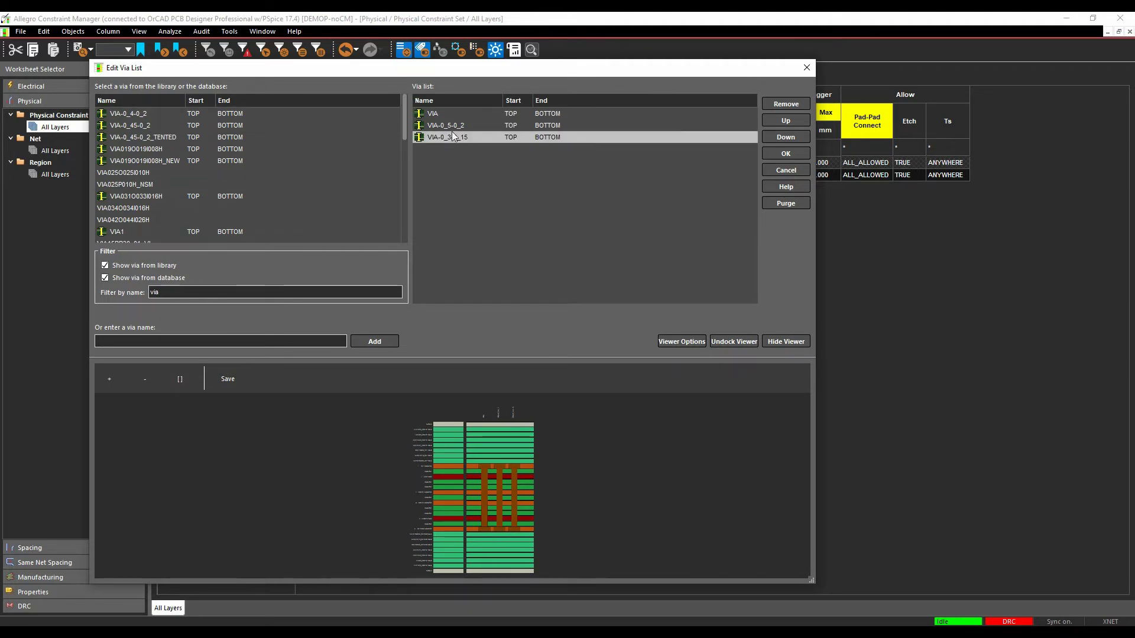
pyautogui.doubleClick(434, 113)
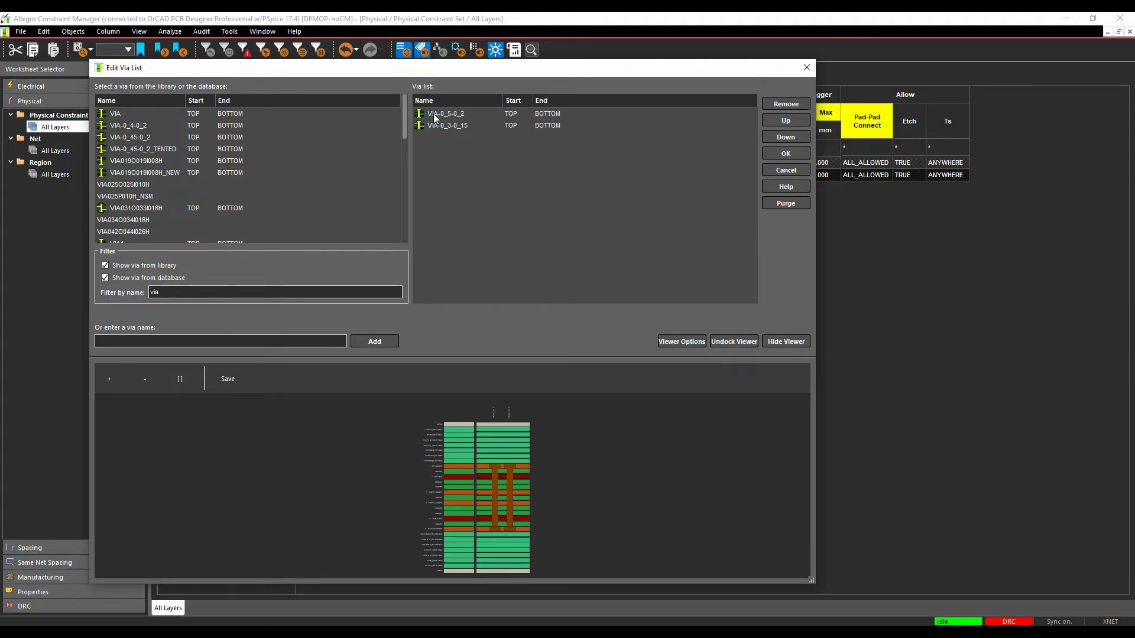
pyautogui.click(433, 126)
pyautogui.click(449, 115)
# Hide Surface and Mask layers in the via stack-up preview and zoom it in
pyautogui.click(686, 340)
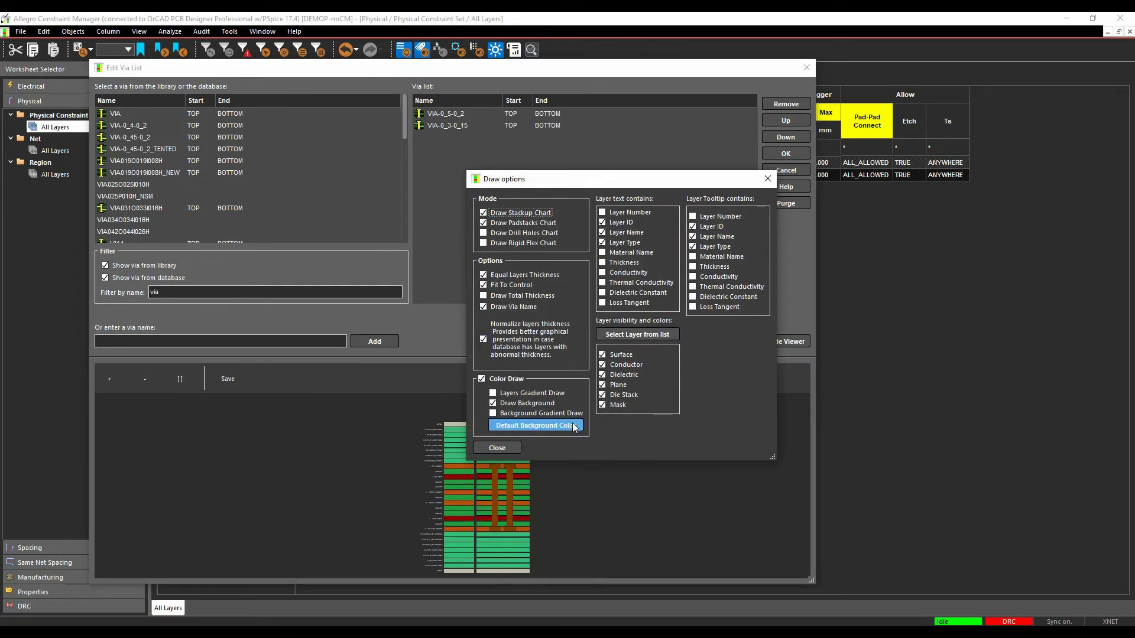
pyautogui.click(601, 355)
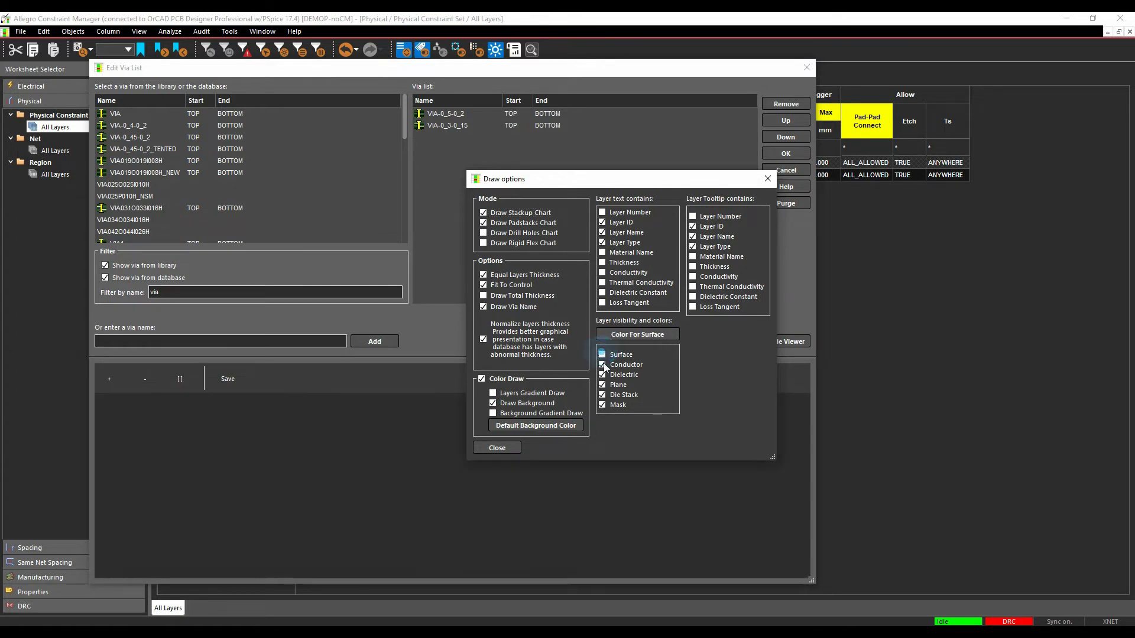
pyautogui.click(602, 405)
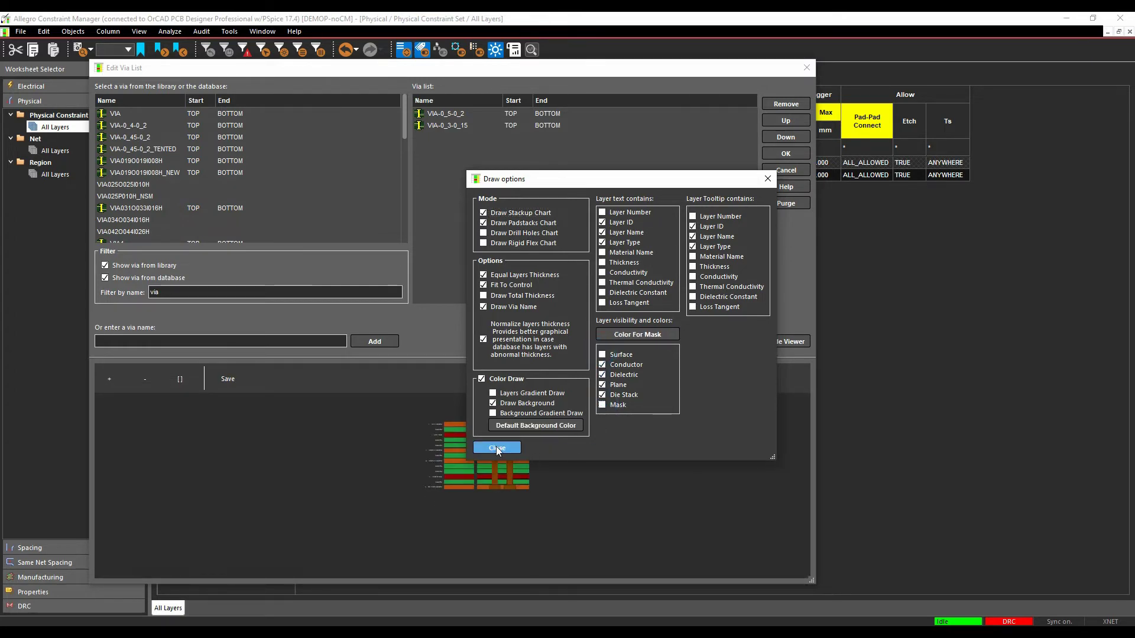
pyautogui.click(496, 448)
pyautogui.click(108, 381)
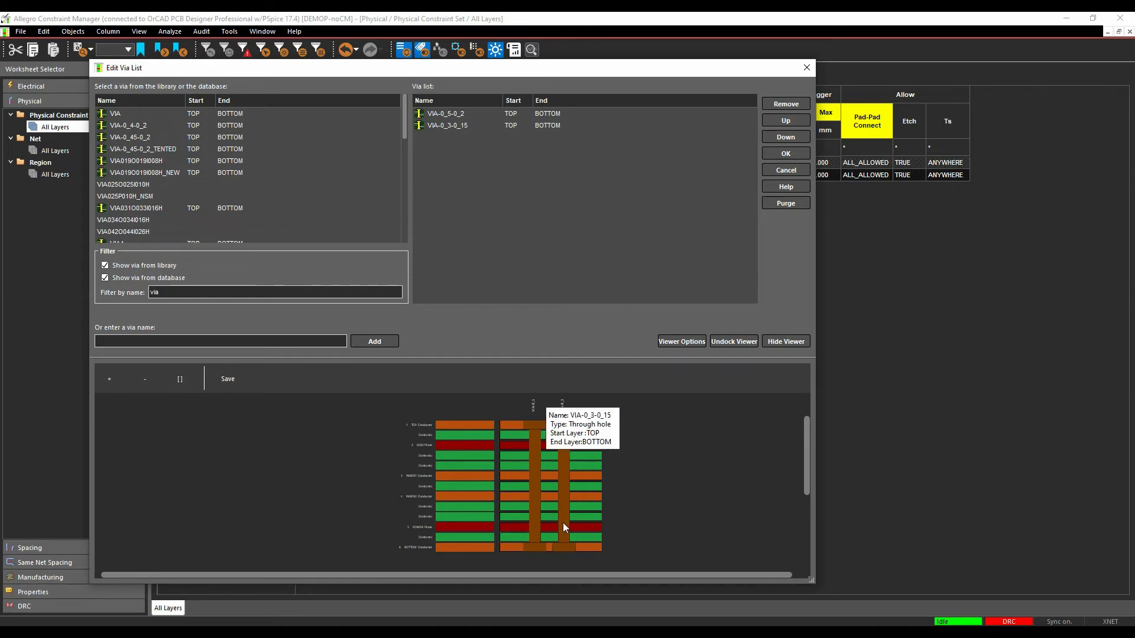
# Apply the two-via list to DEFAULT and keep its Etch setting at TRUE
pyautogui.click(787, 154)
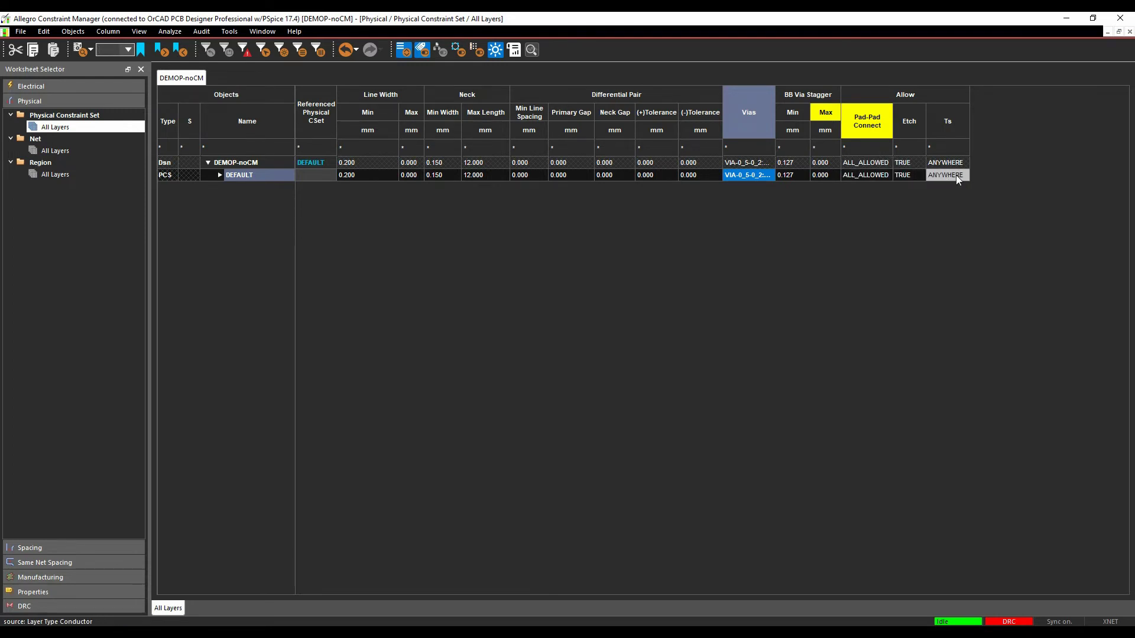
pyautogui.doubleClick(908, 175)
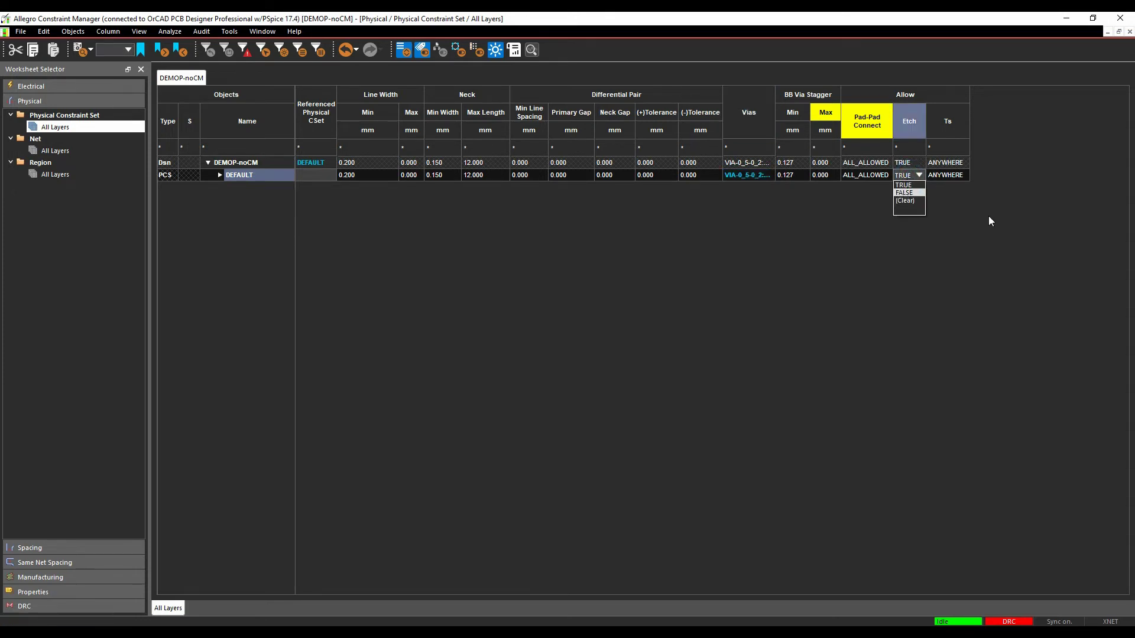
pyautogui.click(1012, 225)
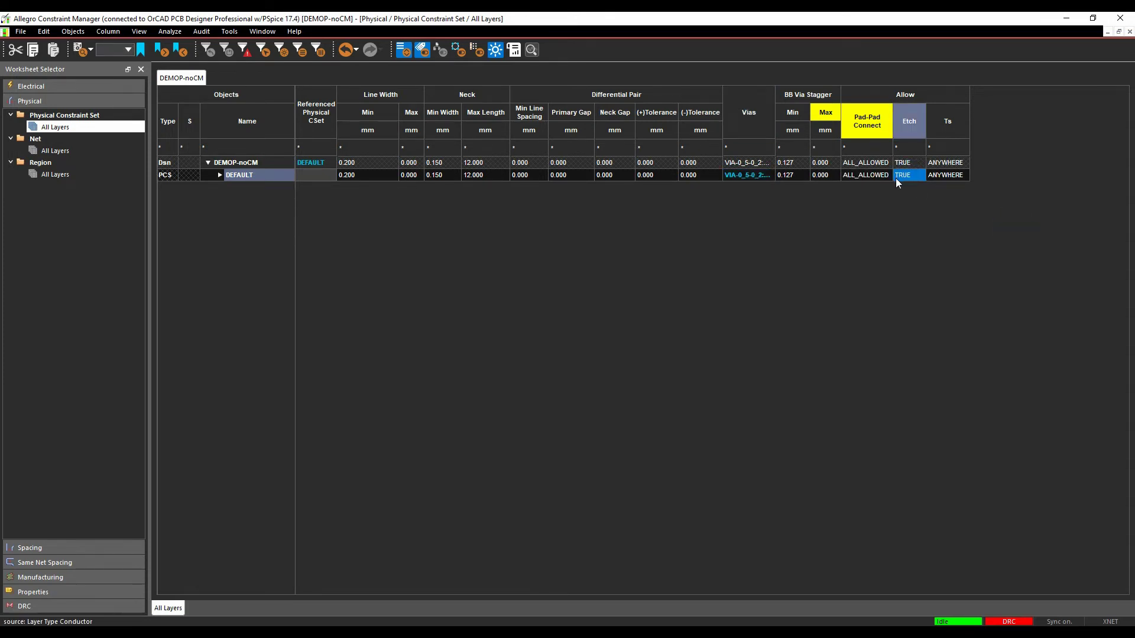
# Create a new physical CSet named 'power' from DEFAULT
pyautogui.click(254, 175)
pyautogui.rightClick(254, 176)
pyautogui.moveTo(279, 303)
pyautogui.click(430, 303)
pyautogui.write('power')
pyautogui.press('Return')
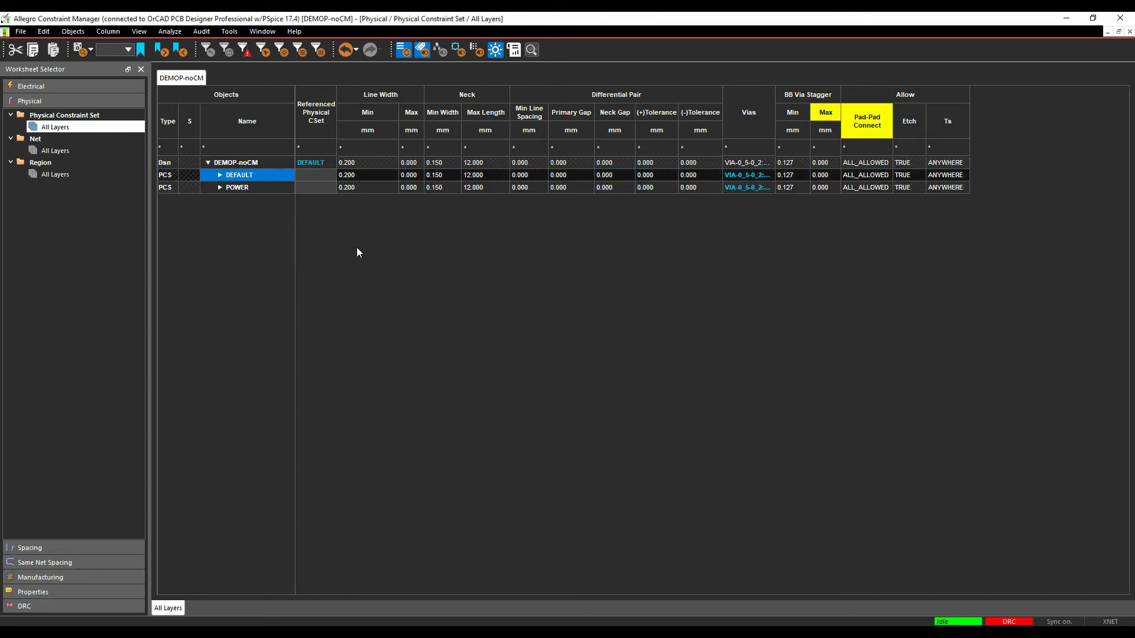
# Give POWER a minimum line width of 0.5 and neck minimum width of 0.25
pyautogui.doubleClick(367, 186)
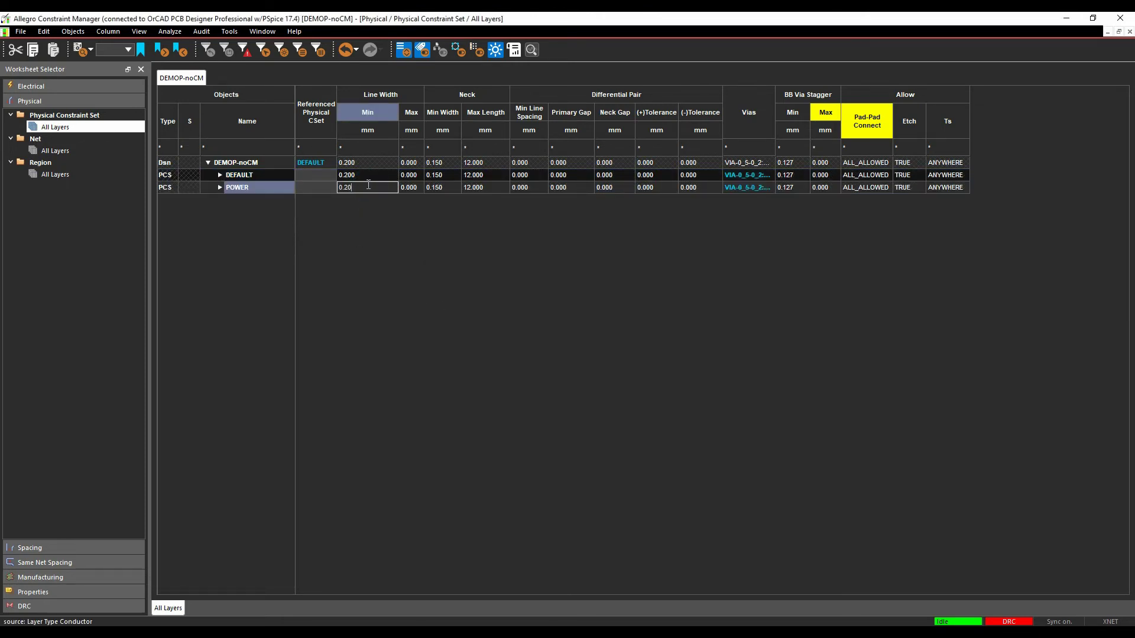
pyautogui.press('Tab')
pyautogui.press('Tab')
pyautogui.write('.25')
pyautogui.press('Tab')
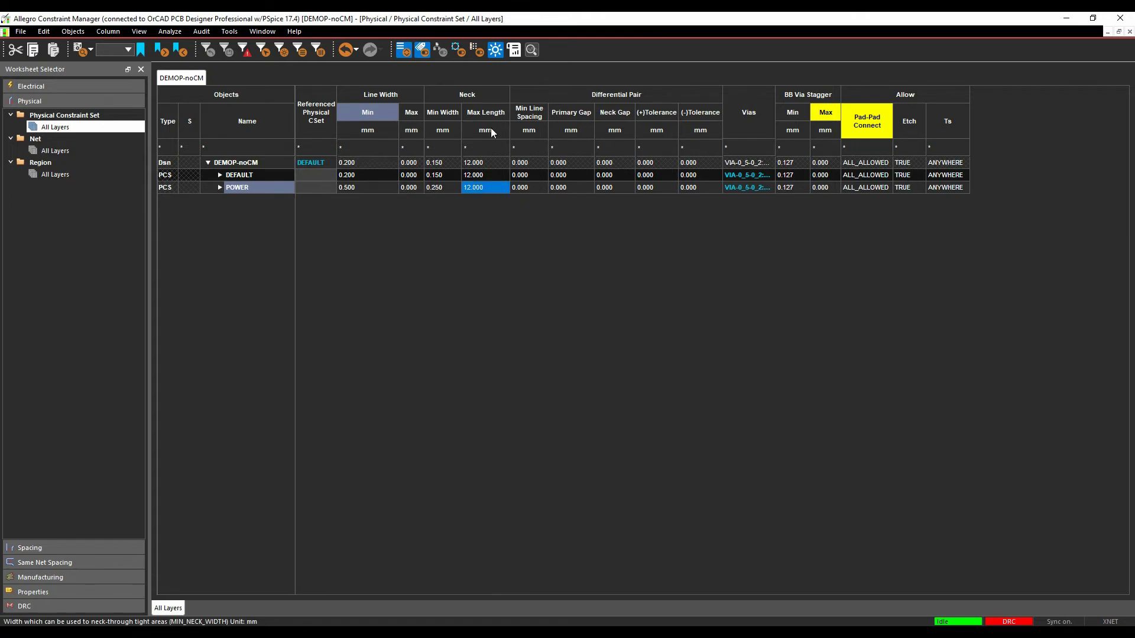
# Create a new physical CSet named 'rf' from POWER
pyautogui.rightClick(261, 189)
pyautogui.moveTo(304, 314)
pyautogui.click(449, 314)
pyautogui.write('rf')
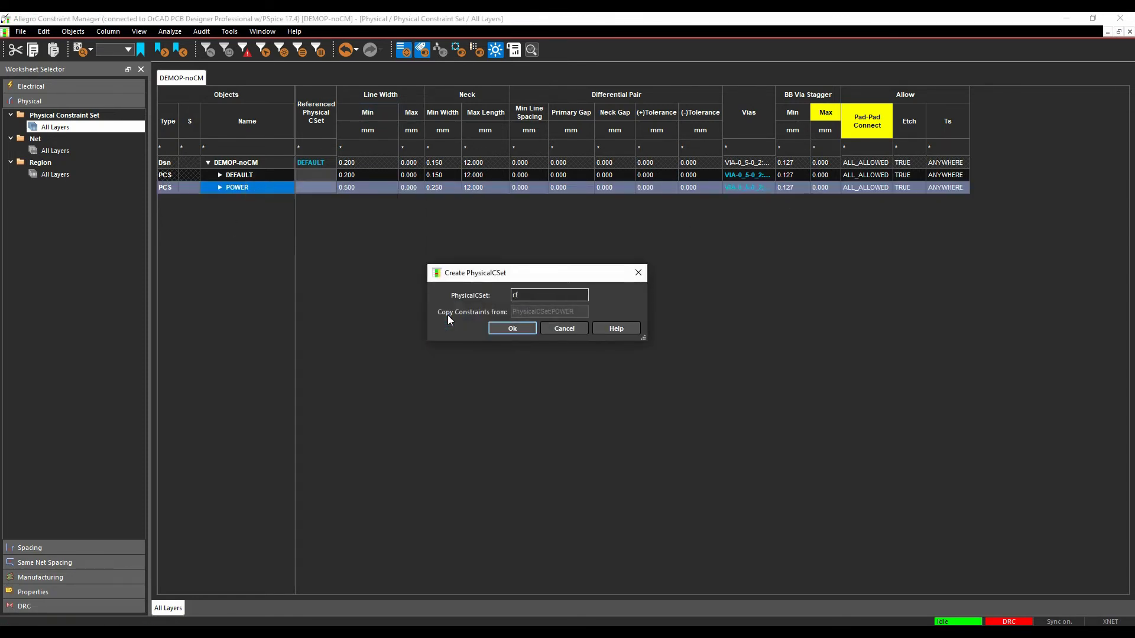
pyautogui.click(507, 328)
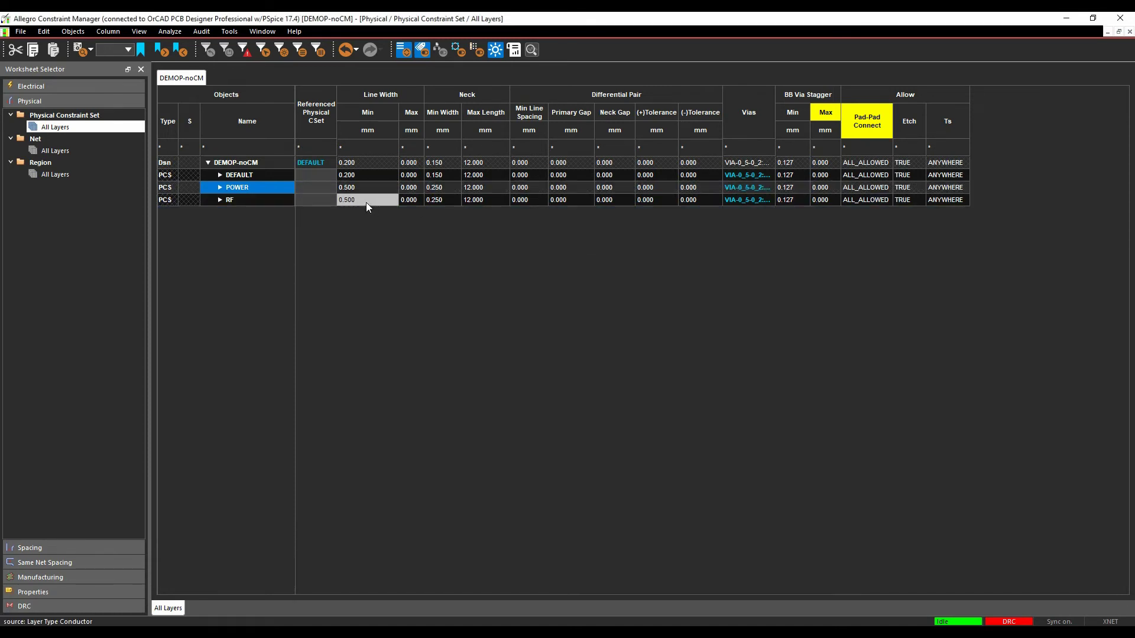
# Set RF's minimum and maximum line width to 0.35
pyautogui.click(370, 200)
pyautogui.click(369, 200)
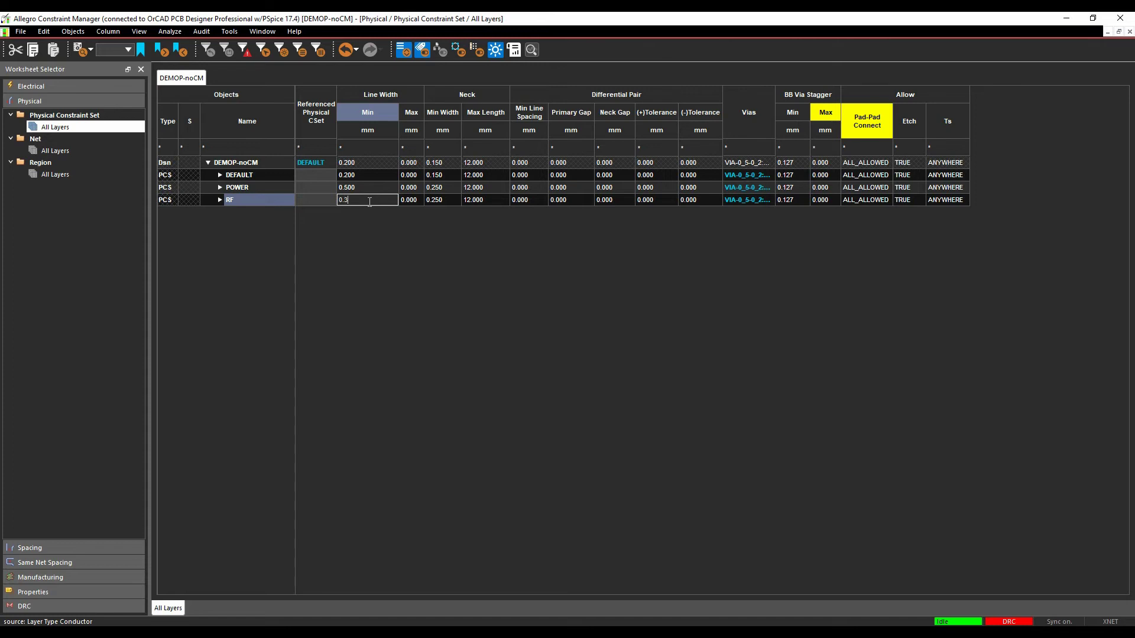
pyautogui.press('Tab')
pyautogui.press('Tab')
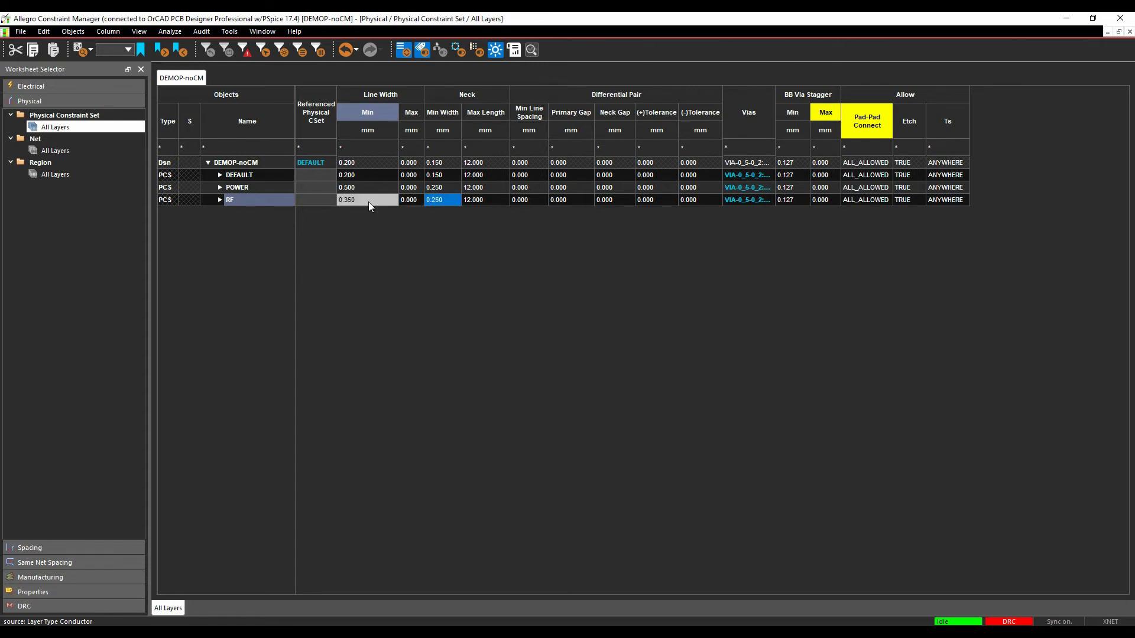
pyautogui.hotkey('shift', 'Tab')
pyautogui.write('.35')
pyautogui.press('Tab')
# Set RF's neck minimum width to 0.350
pyautogui.write('0')
pyautogui.press('Tab')
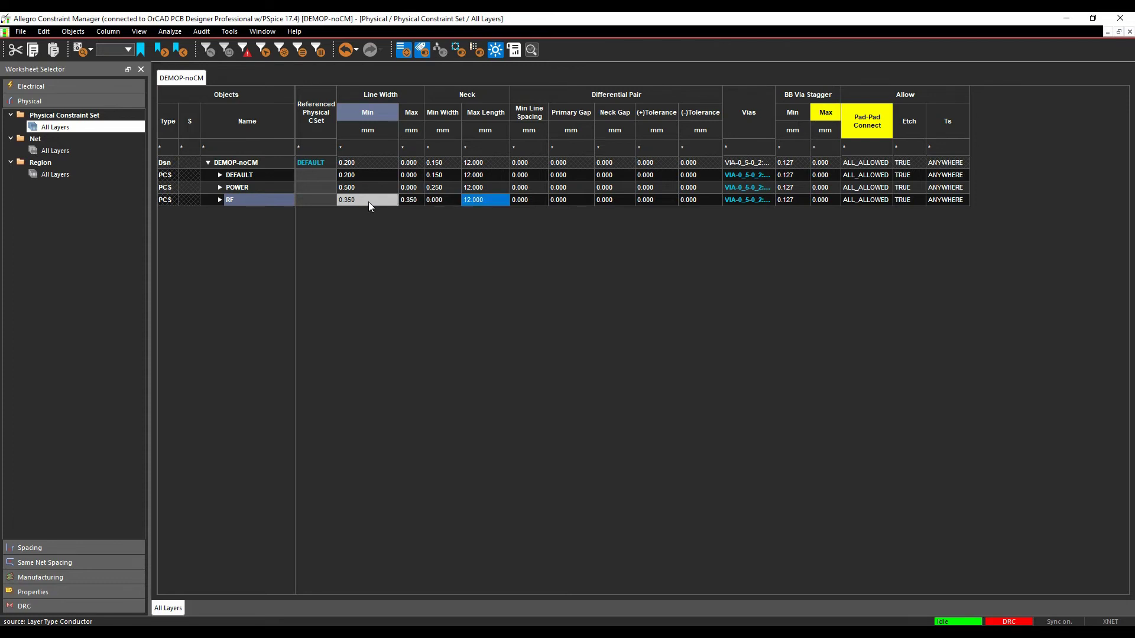
pyautogui.doubleClick(447, 201)
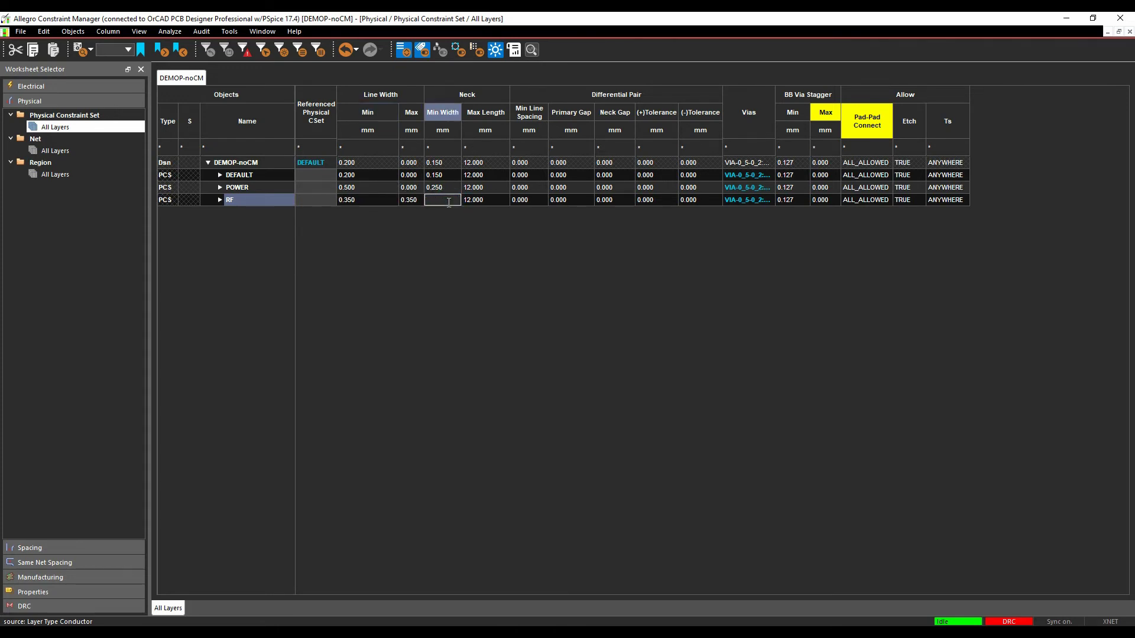
pyautogui.write('0.350')
pyautogui.press('Tab')
# Switch to the Physical Net All Layers worksheet and inspect the POWER_GROUP, RF and DP_DATA0 groups
pyautogui.click(69, 151)
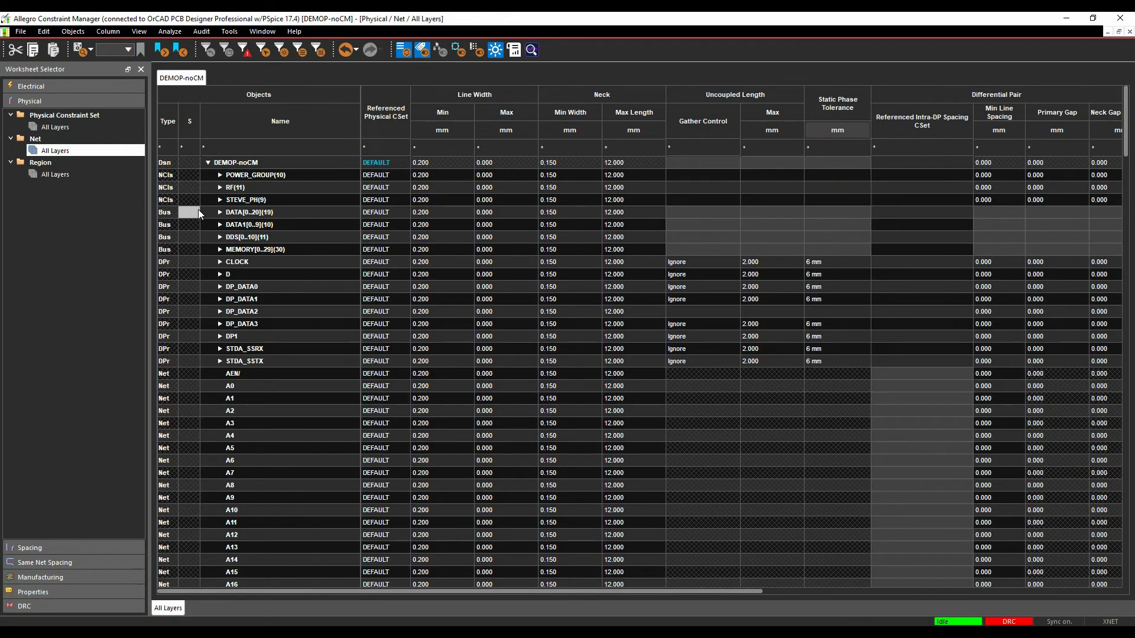
pyautogui.click(220, 176)
pyautogui.click(220, 176)
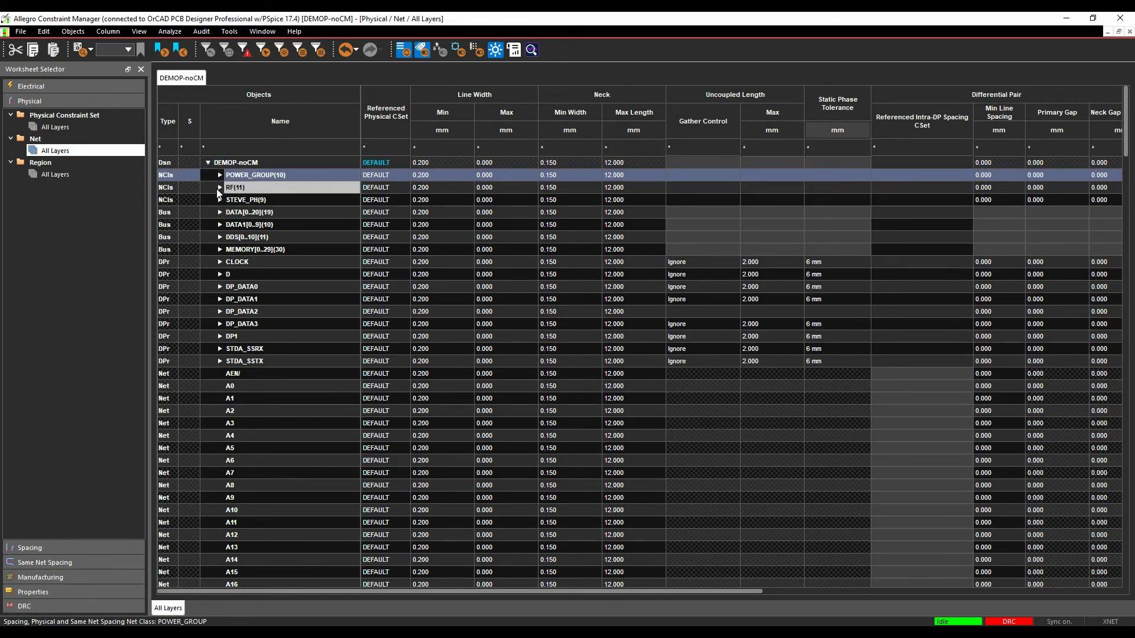
pyautogui.click(217, 188)
pyautogui.click(217, 188)
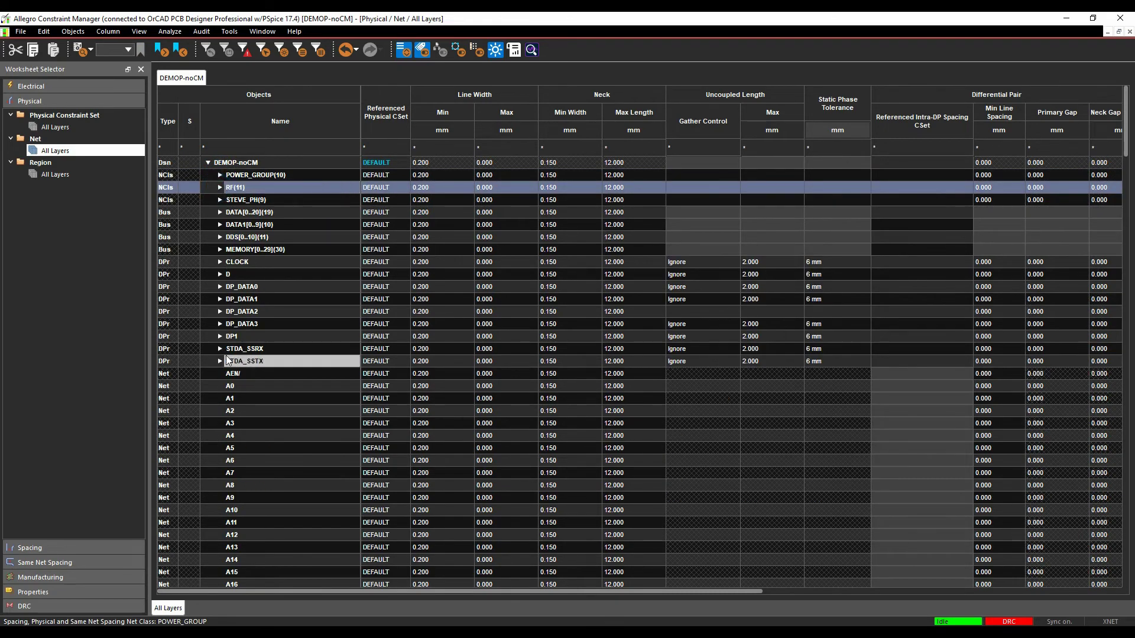
pyautogui.scroll(-1, 253, 403)
pyautogui.scroll(-1, 253, 403)
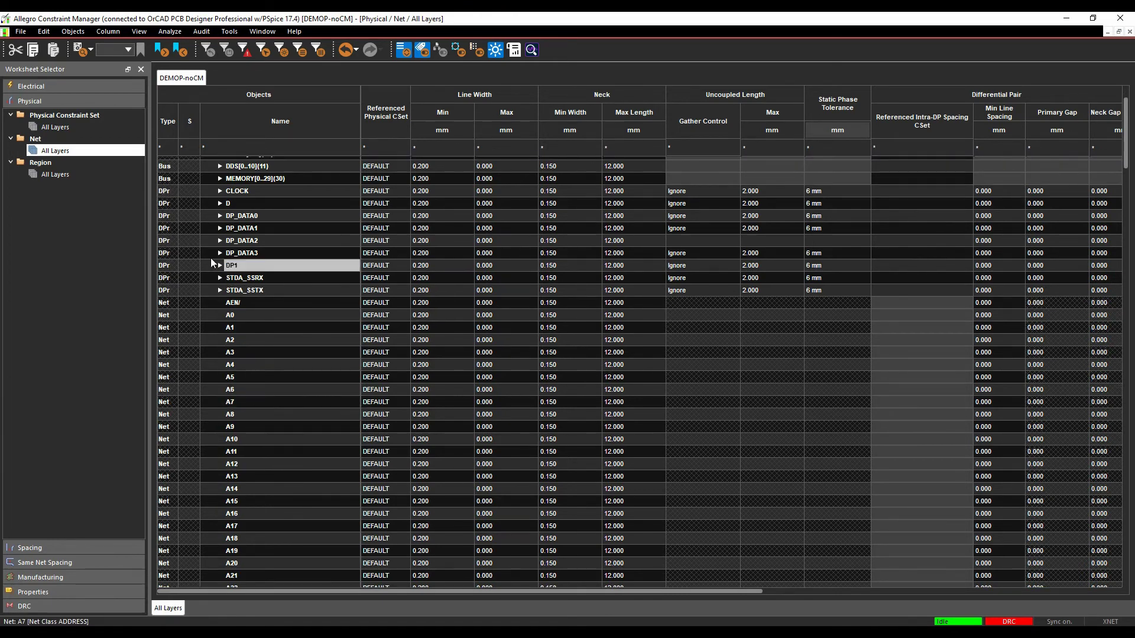
pyautogui.click(219, 217)
pyautogui.click(218, 216)
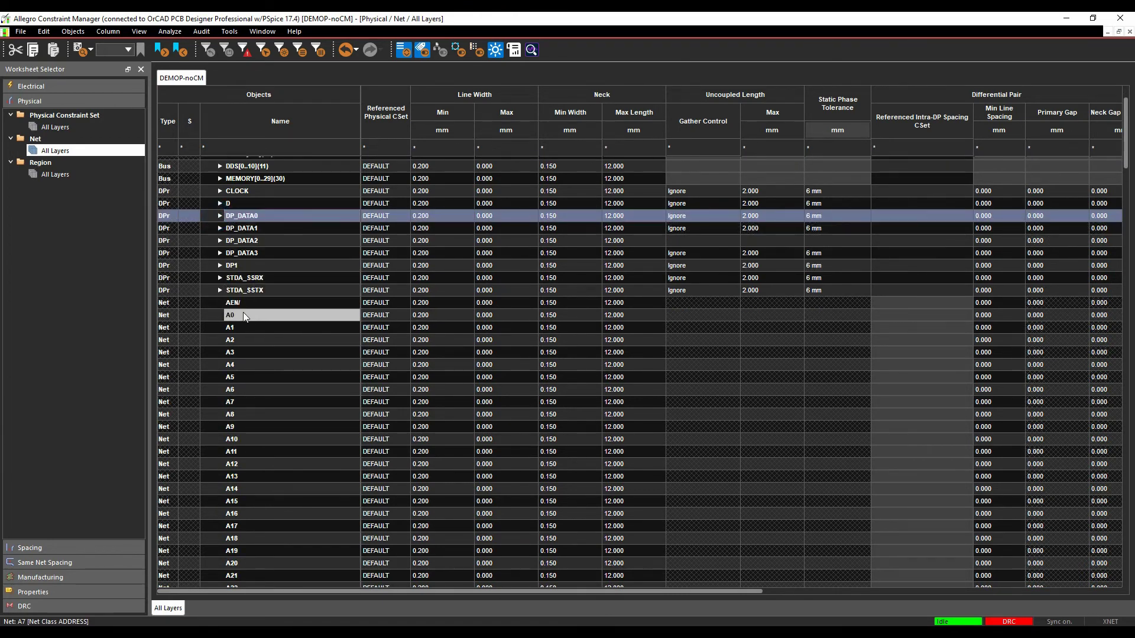
# Select the address nets A0 through A23 in the Name column
pyautogui.moveTo(241, 317); pyautogui.dragTo(254, 557)
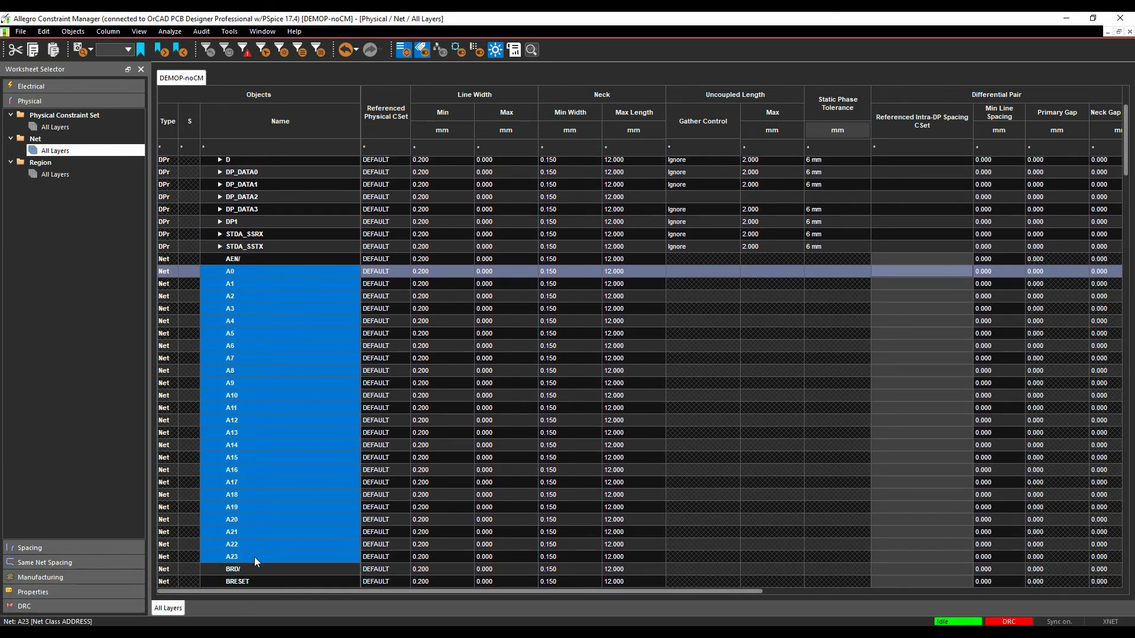
pyautogui.rightClick(250, 308)
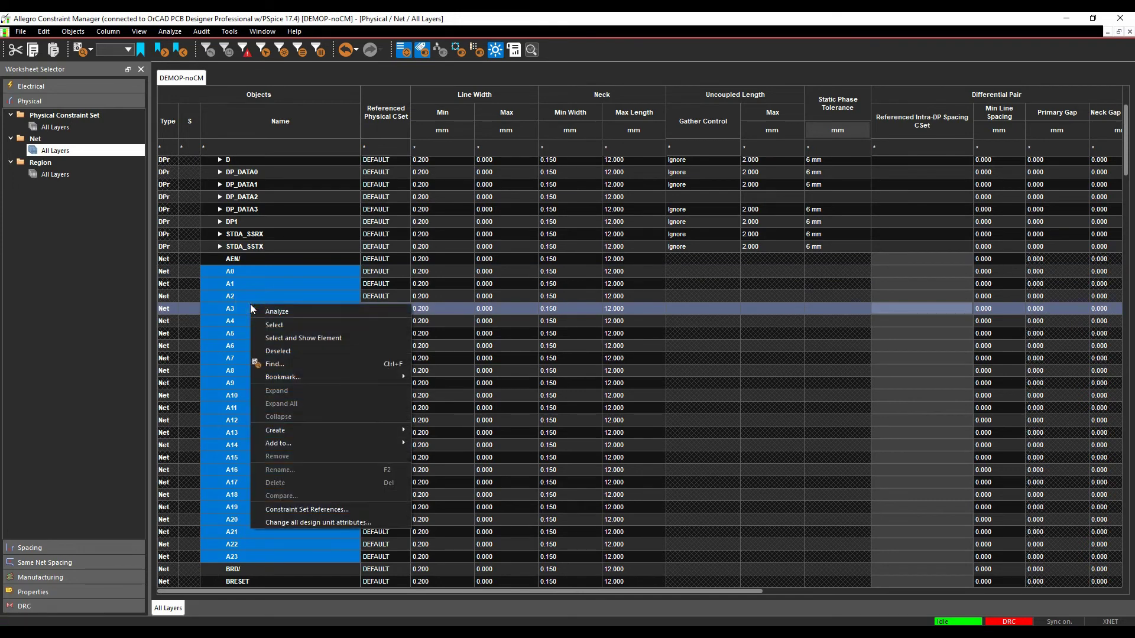
pyautogui.click(312, 430)
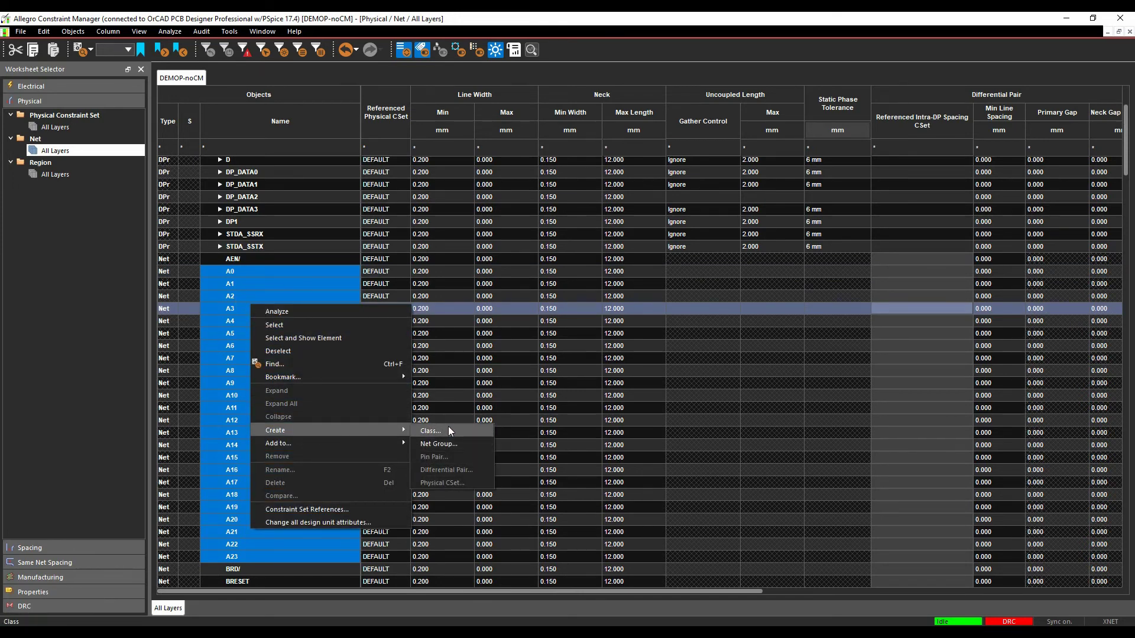
pyautogui.click(216, 295)
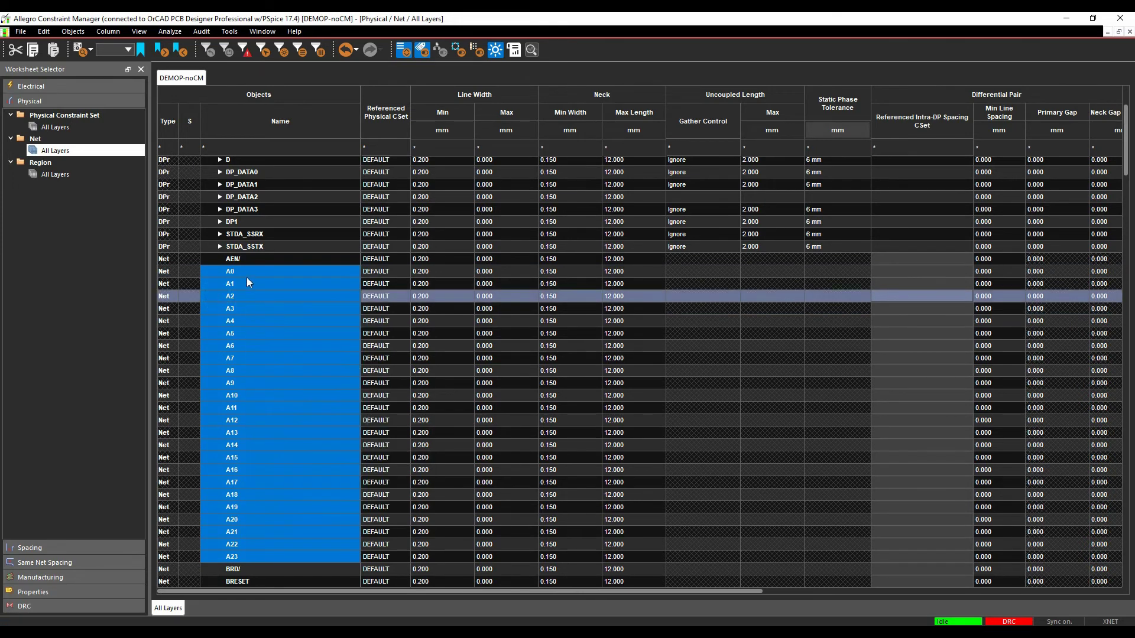
pyautogui.click(242, 270)
pyautogui.keyDown('shift'); pyautogui.click(240, 282); pyautogui.keyUp('shift')
pyautogui.rightClick(240, 284)
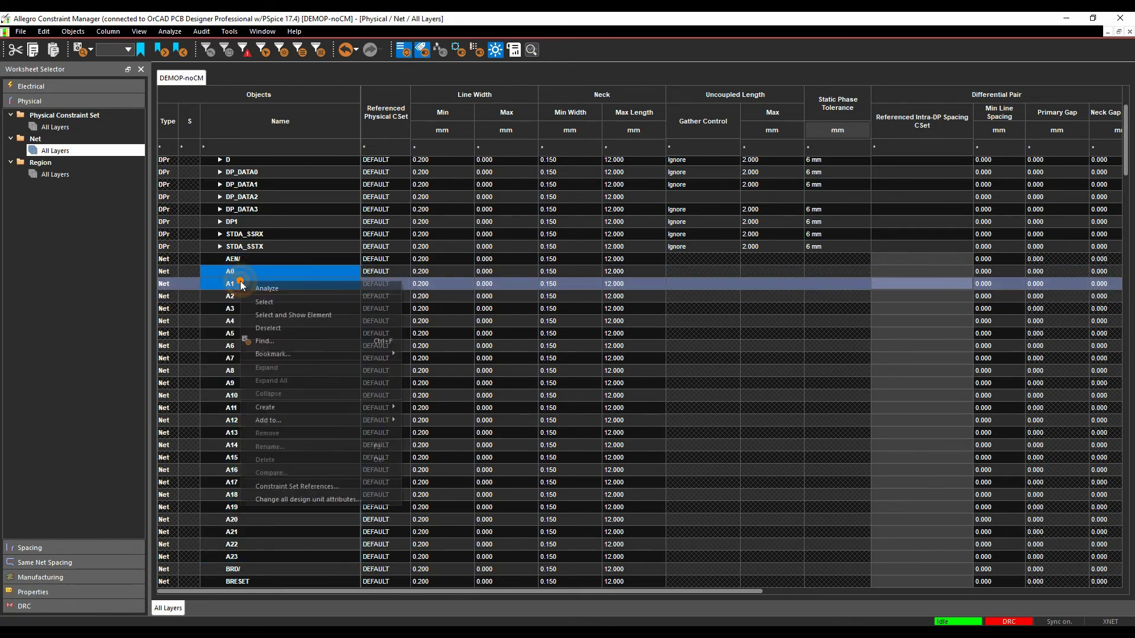
pyautogui.click(311, 406)
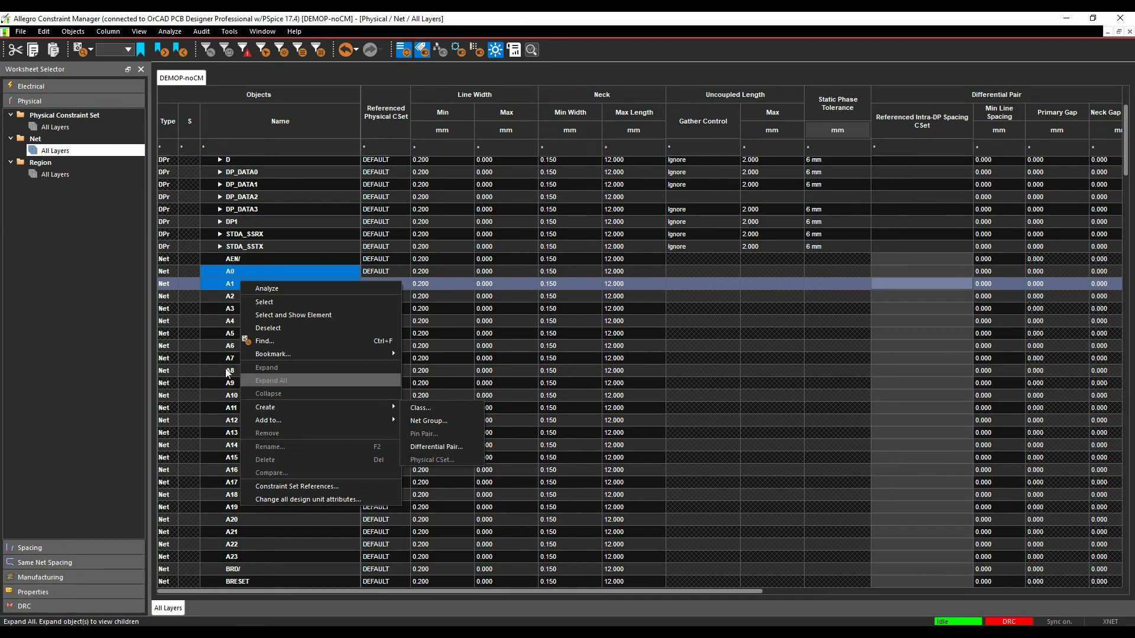
pyautogui.click(227, 320)
pyautogui.moveTo(235, 276); pyautogui.dragTo(243, 556)
# Create a net class named 'addr' from the 24 selected address nets
pyautogui.rightClick(243, 556)
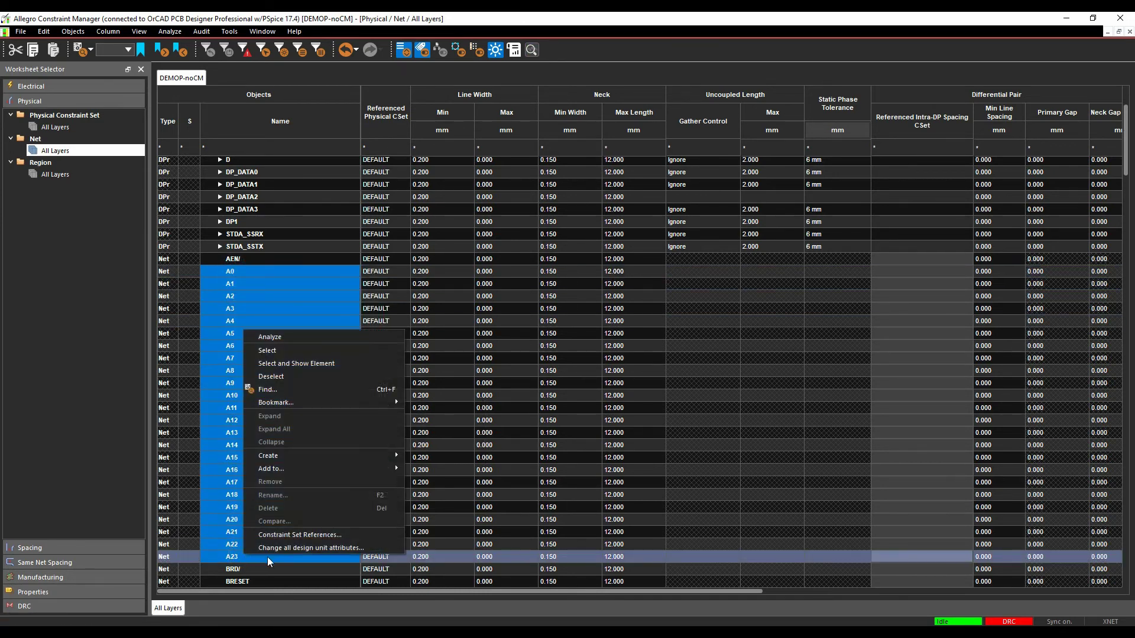
pyautogui.moveTo(278, 452)
pyautogui.click(441, 455)
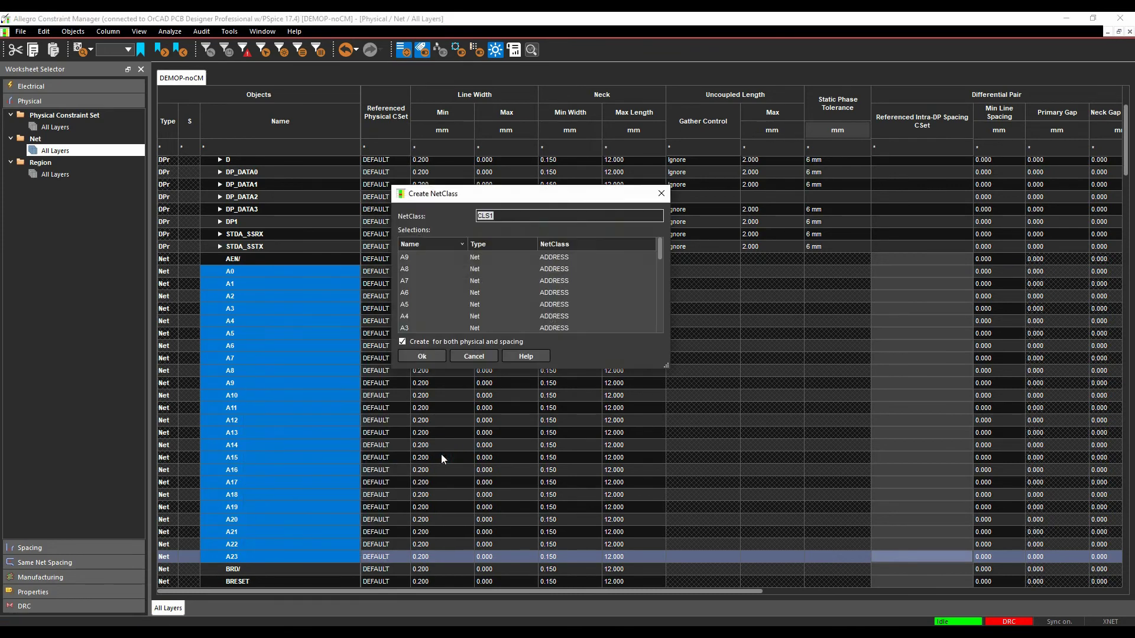
pyautogui.write('addr')
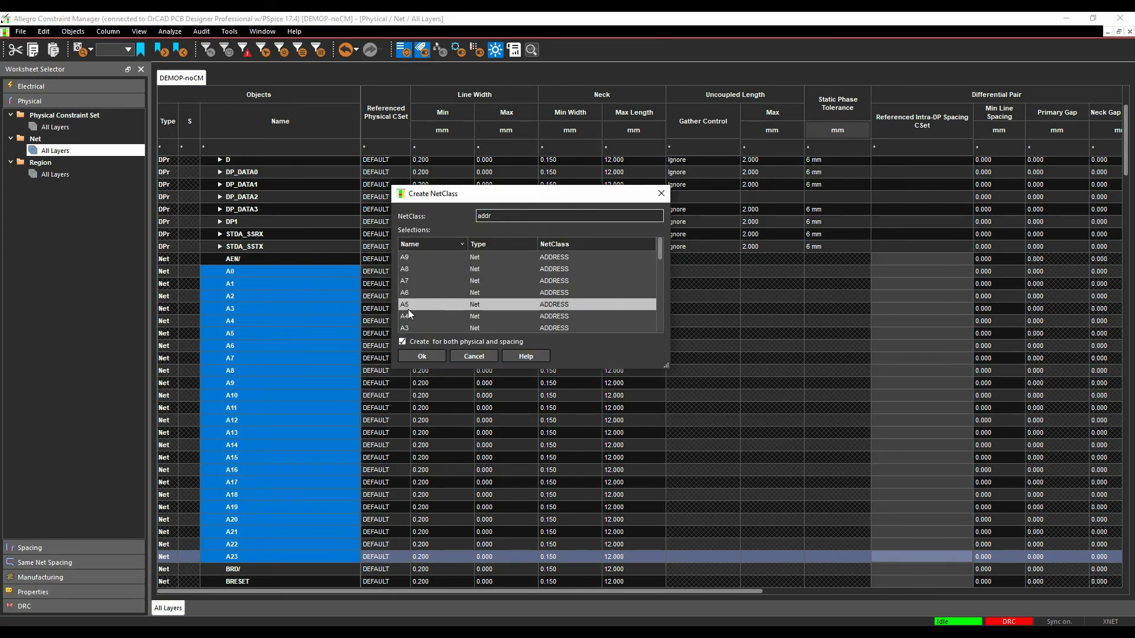
pyautogui.click(434, 356)
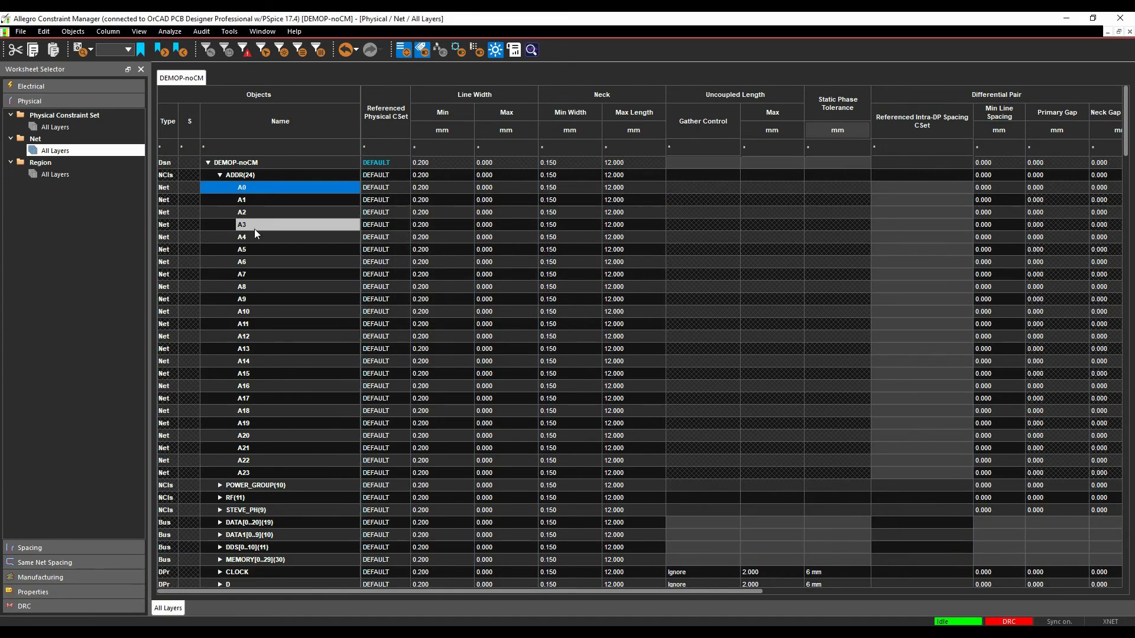
# Assign the POWER CSet to POWER_GROUP and the RF CSet to the RF and ADDR classes
pyautogui.click(221, 175)
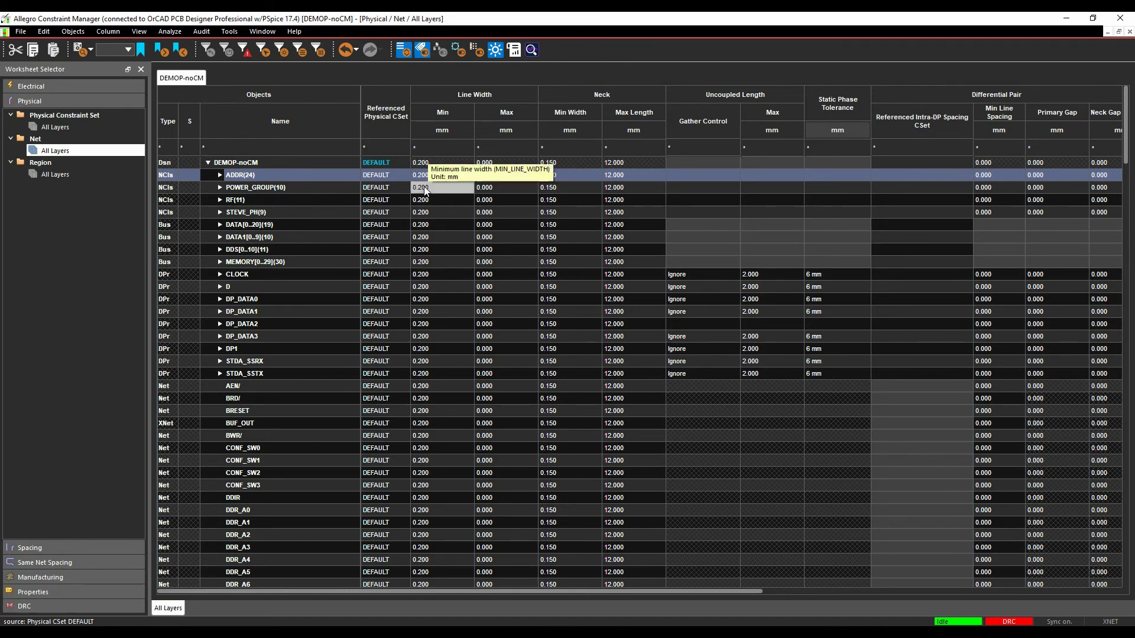
pyautogui.click(388, 188)
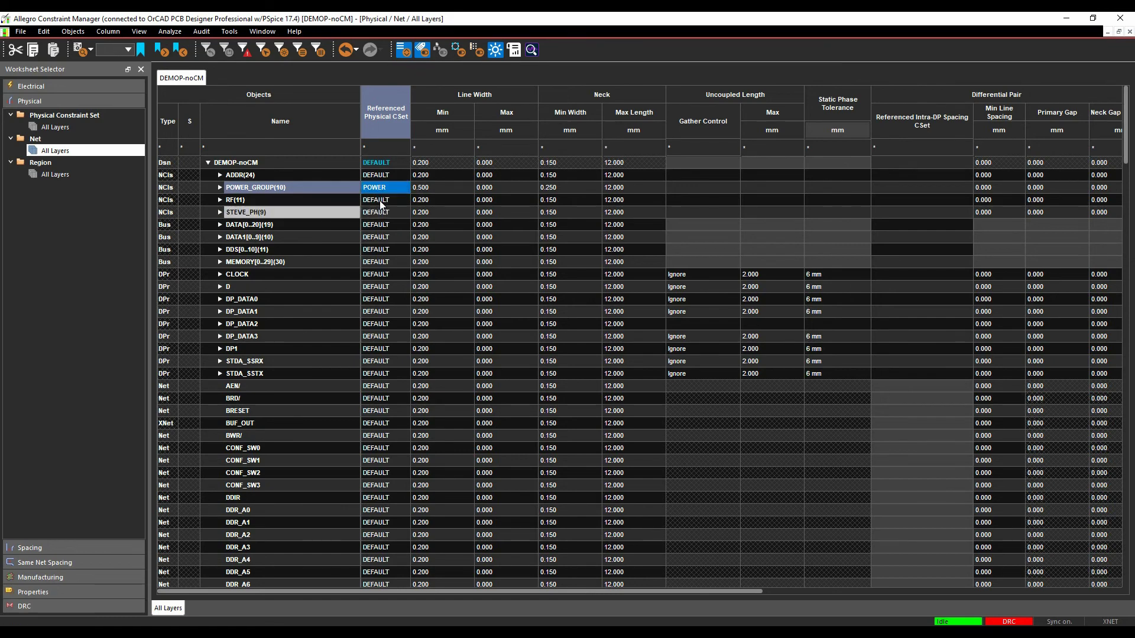
pyautogui.click(380, 200)
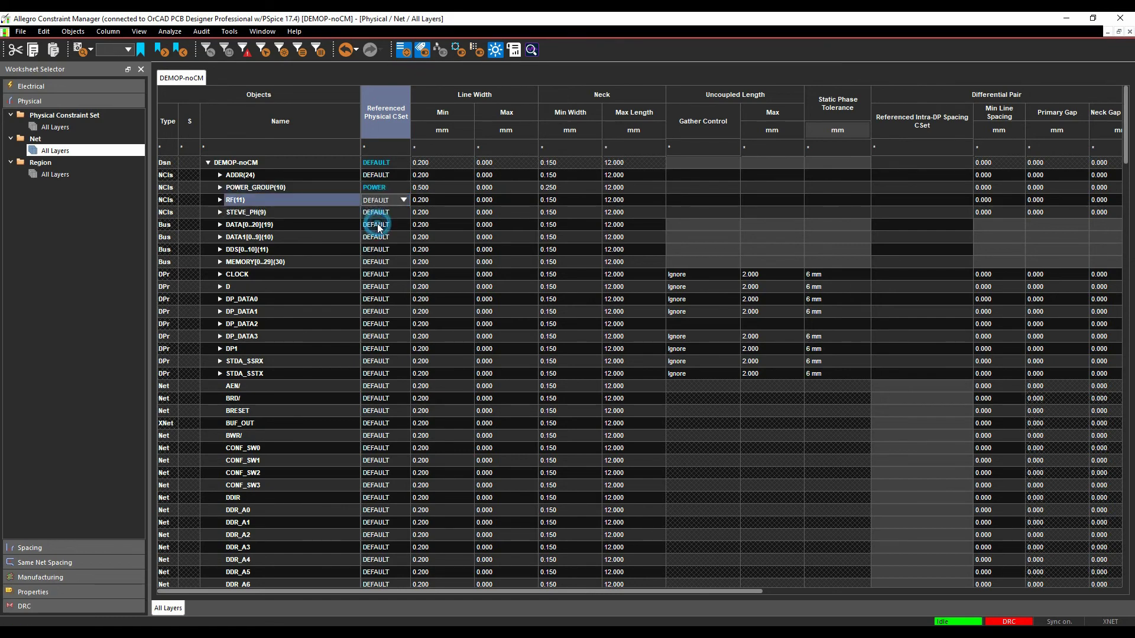
pyautogui.click(391, 176)
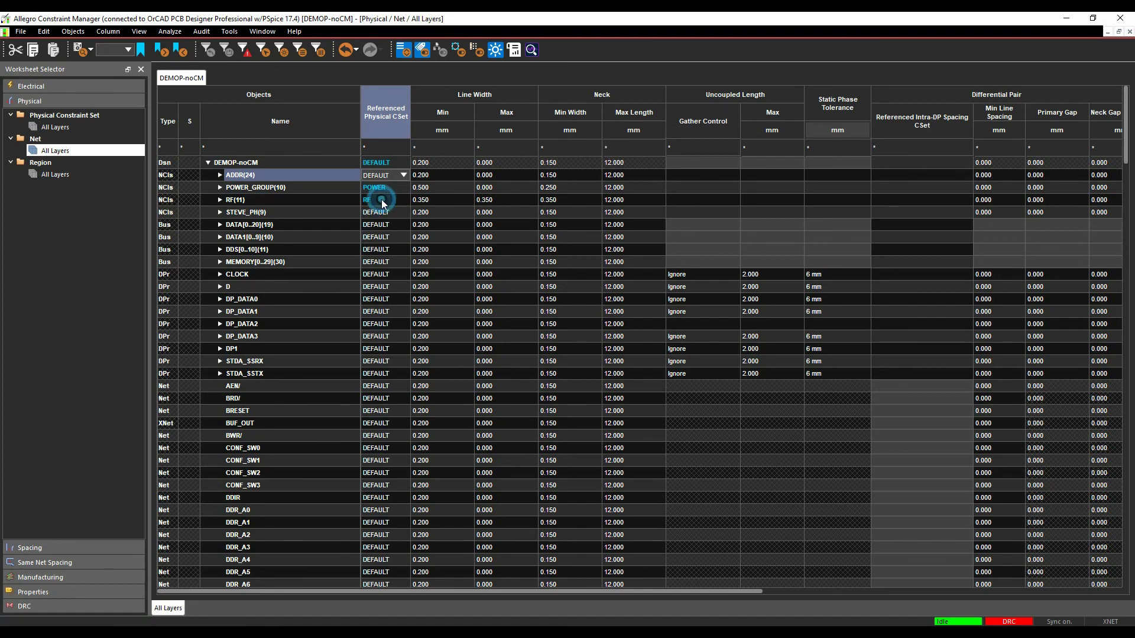
pyautogui.click(381, 200)
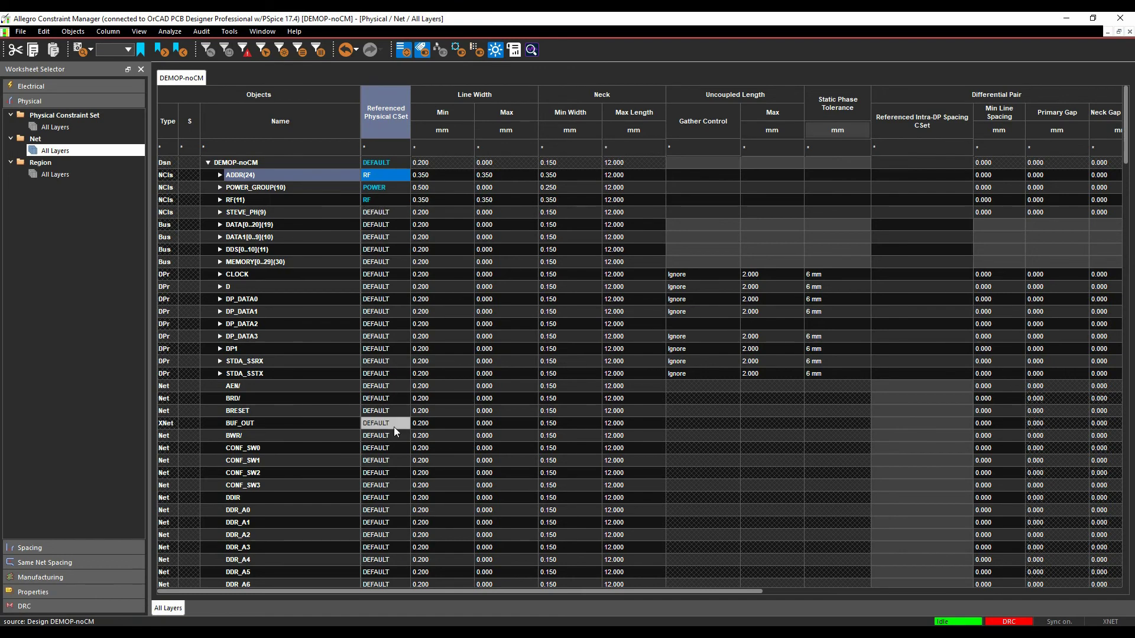
# Override BRD/'s minimum line width to 0.300 on the net worksheet
pyautogui.click(444, 398)
pyautogui.press('BackSpace')
pyautogui.press('BackSpace')
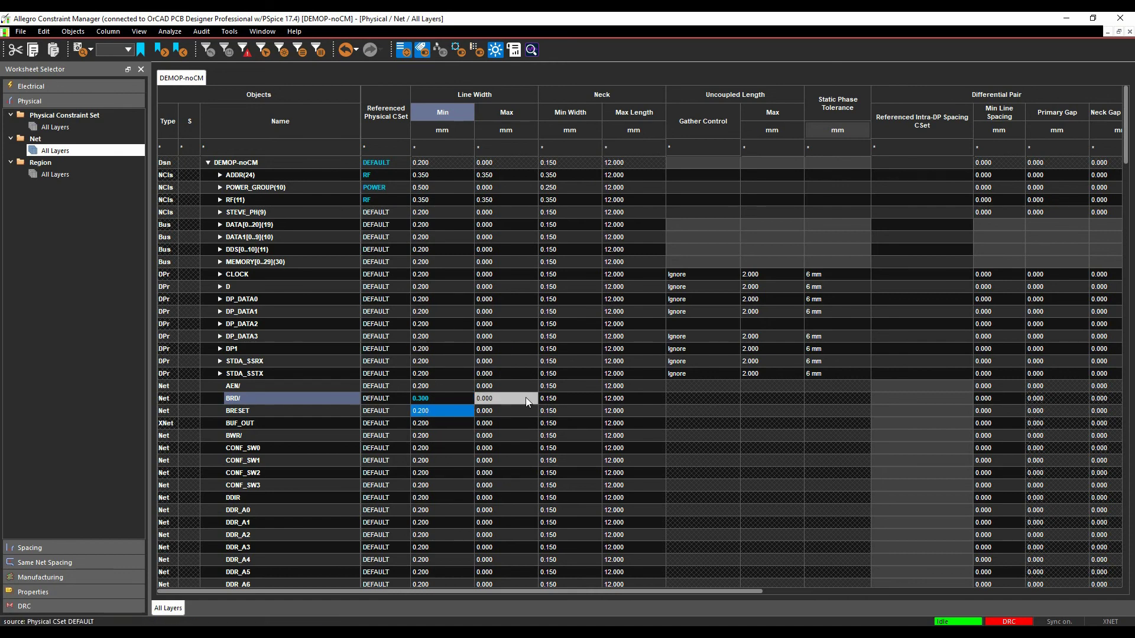
pyautogui.moveTo(452, 436)
pyautogui.mouseDown()
pyautogui.moveTo(455, 497)
pyautogui.moveTo(449, 442)
pyautogui.mouseUp()
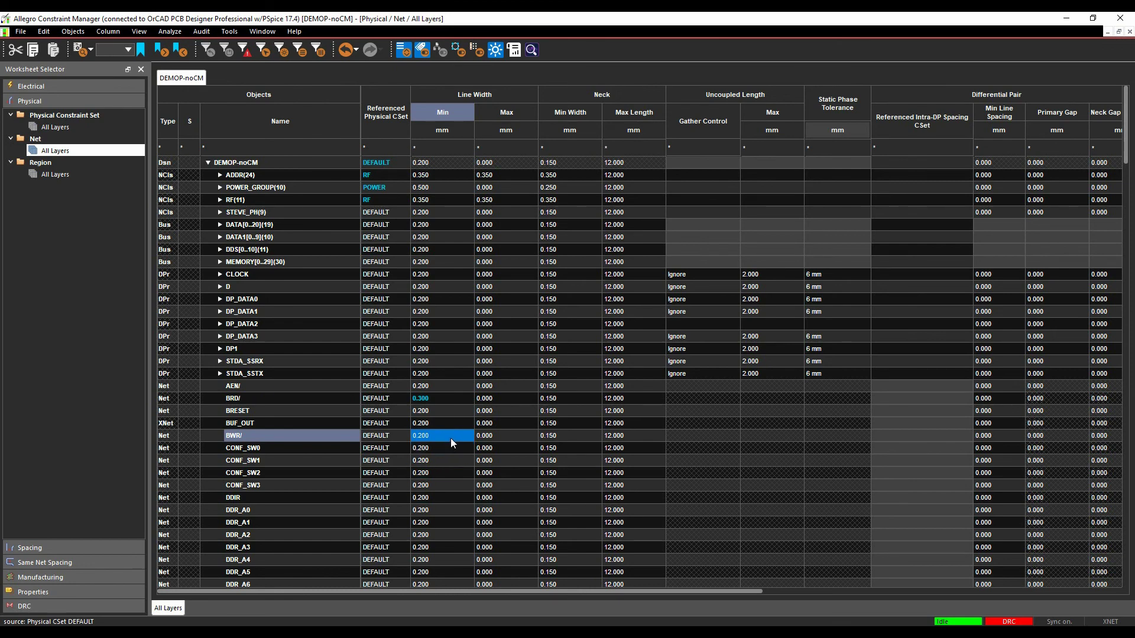
pyautogui.doubleClick(451, 438)
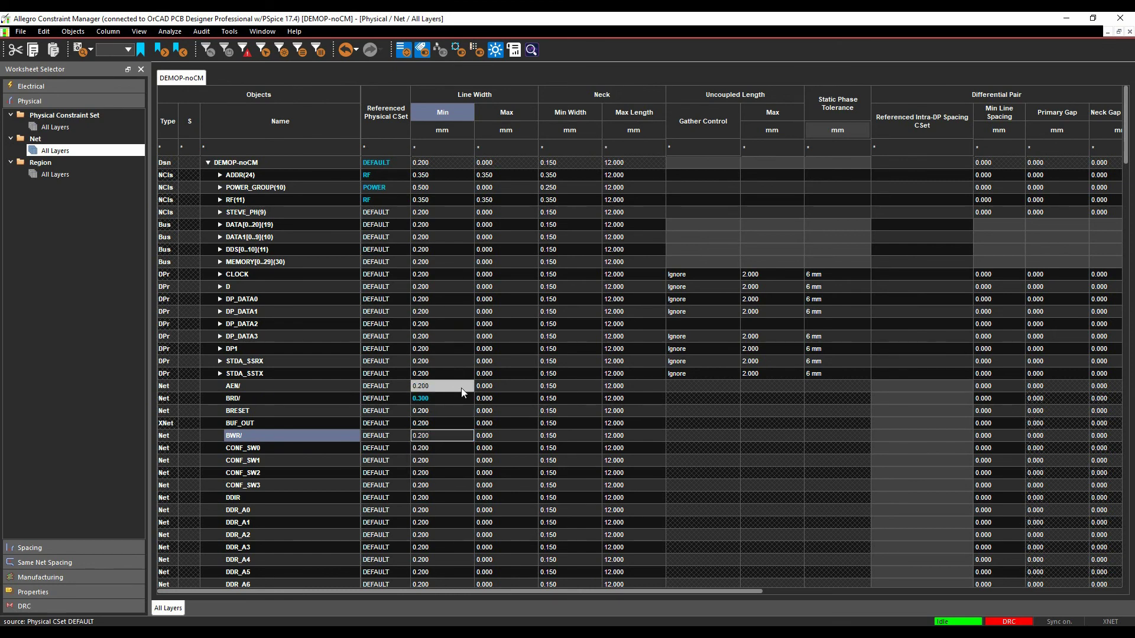
# Set the DEFAULT Physical CSet's minimum line width to 0.300
pyautogui.click(59, 129)
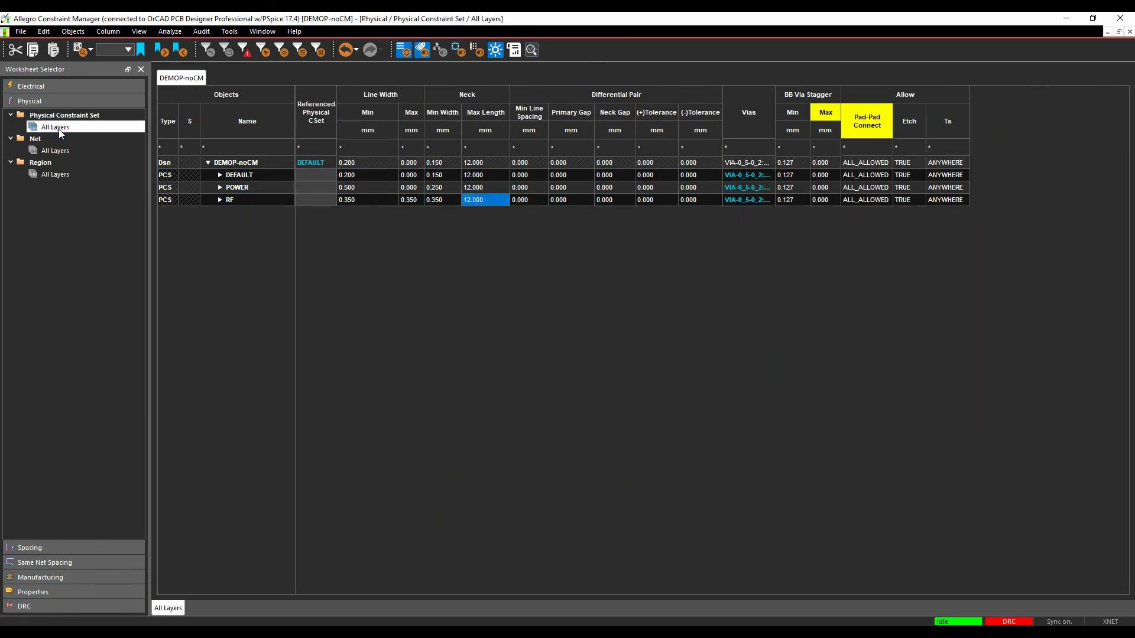
pyautogui.doubleClick(362, 175)
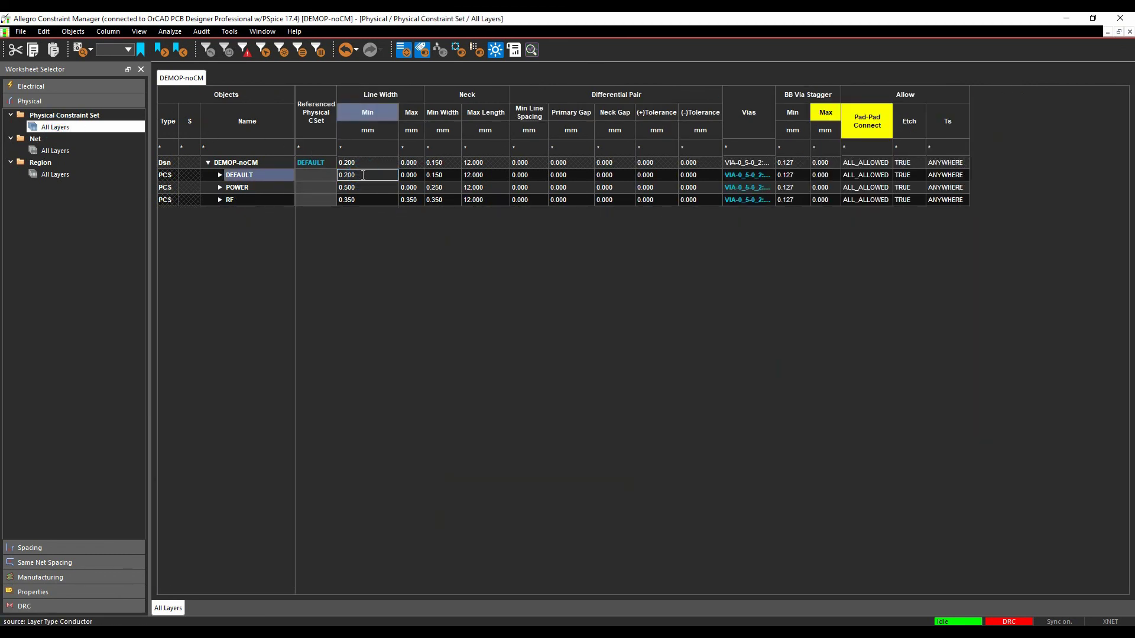
pyautogui.press('BackSpace')
pyautogui.press('BackSpace')
pyautogui.press('BackSpace')
pyautogui.write('300')
pyautogui.press('Return')
# Clear BRD/'s minimum line width override on the Physical Net worksheet so it inherits 0.300
pyautogui.click(55, 150)
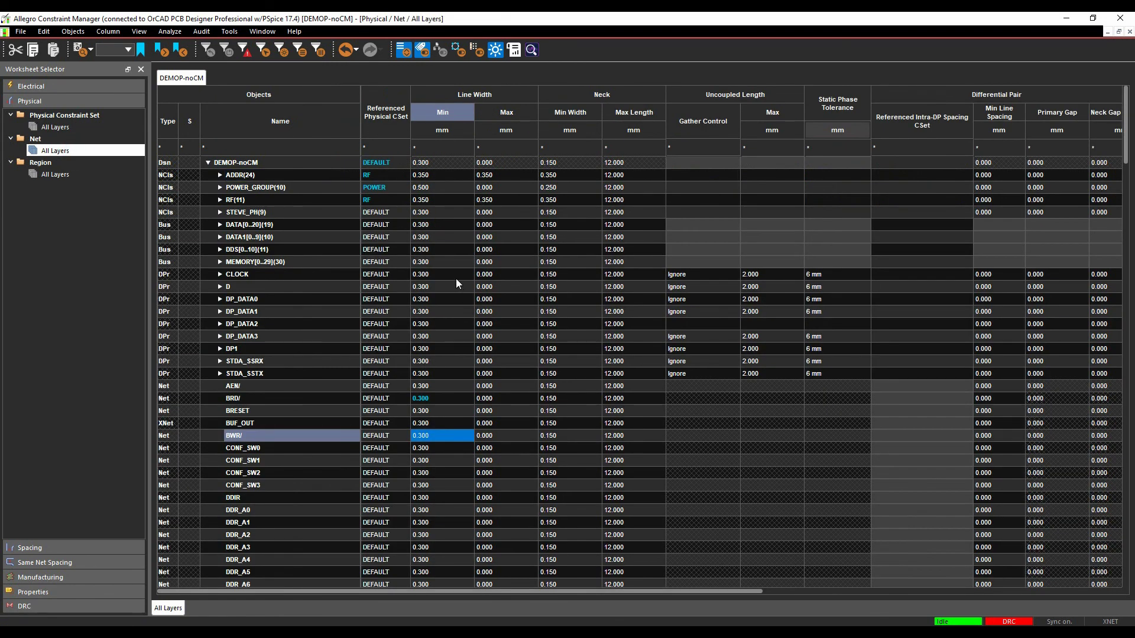
pyautogui.rightClick(445, 397)
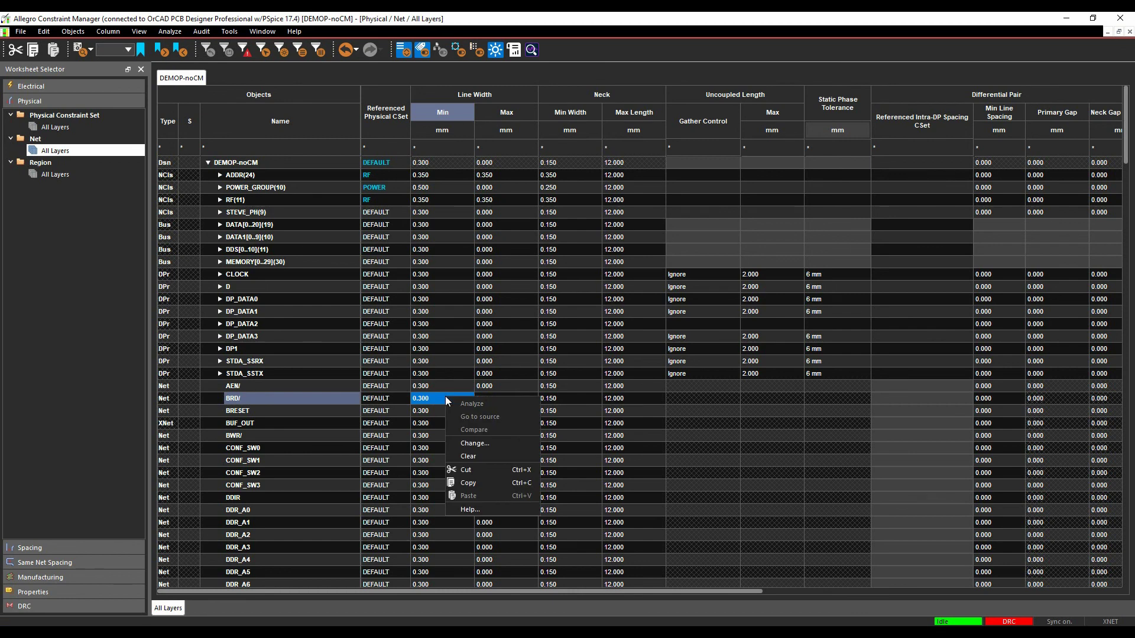
pyautogui.click(457, 455)
pyautogui.click(446, 337)
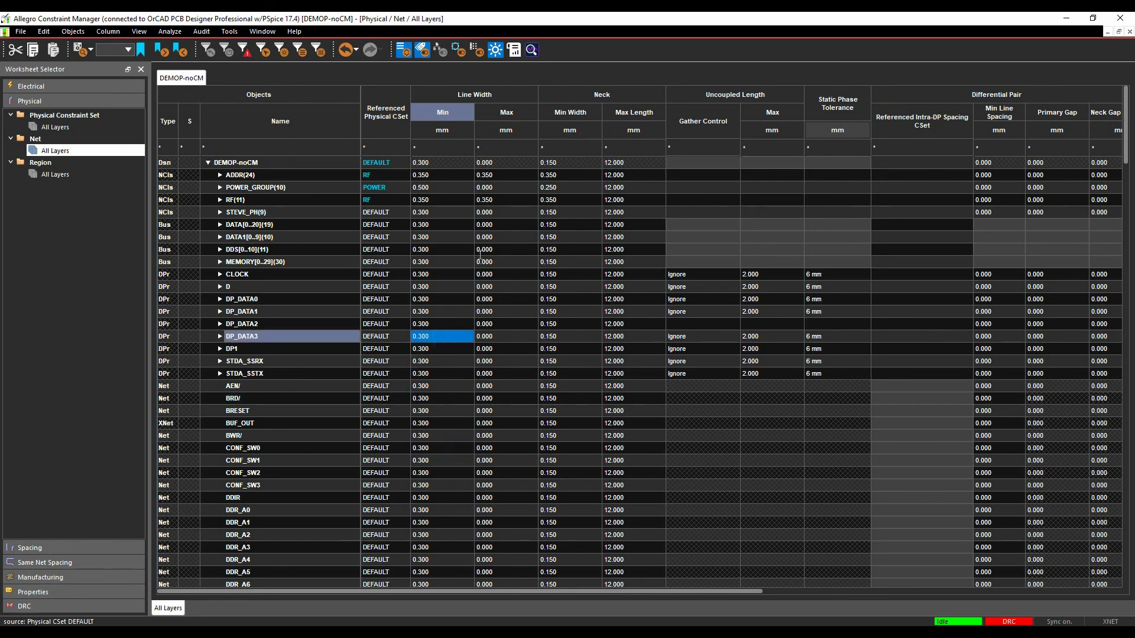